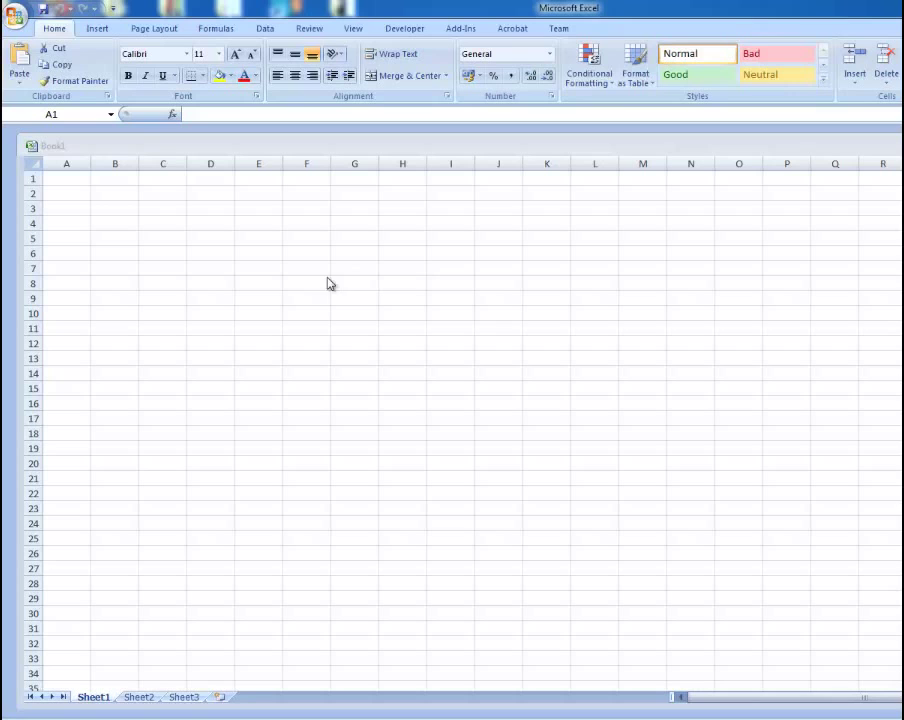
Give cell E6 a yellow fill and all borders, and widen column E
{"action": "left_click", "coordinate": [256, 252]}
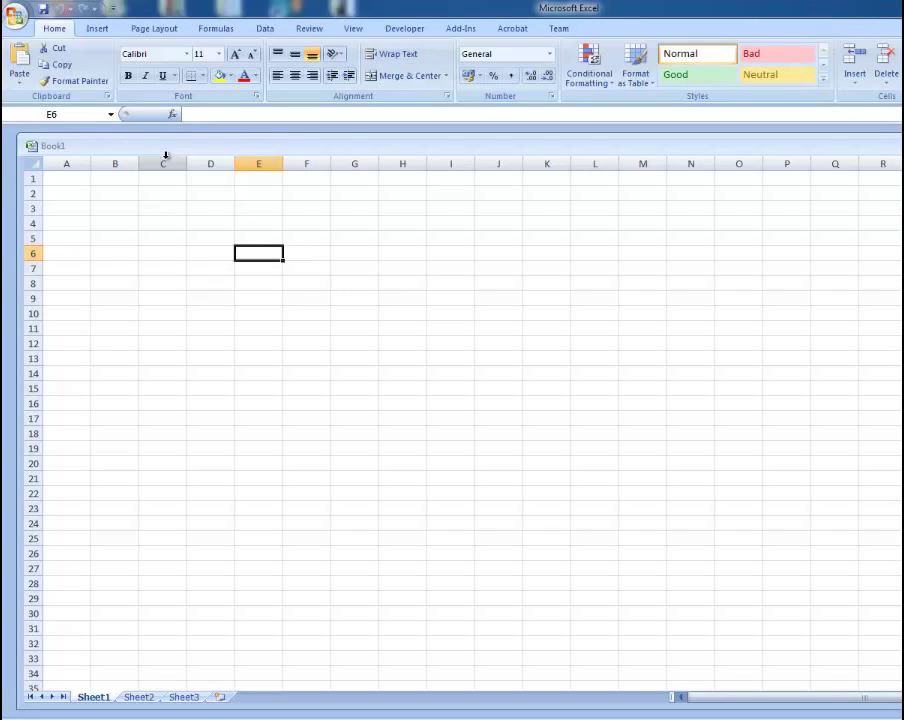
{"action": "left_click", "coordinate": [217, 77]}
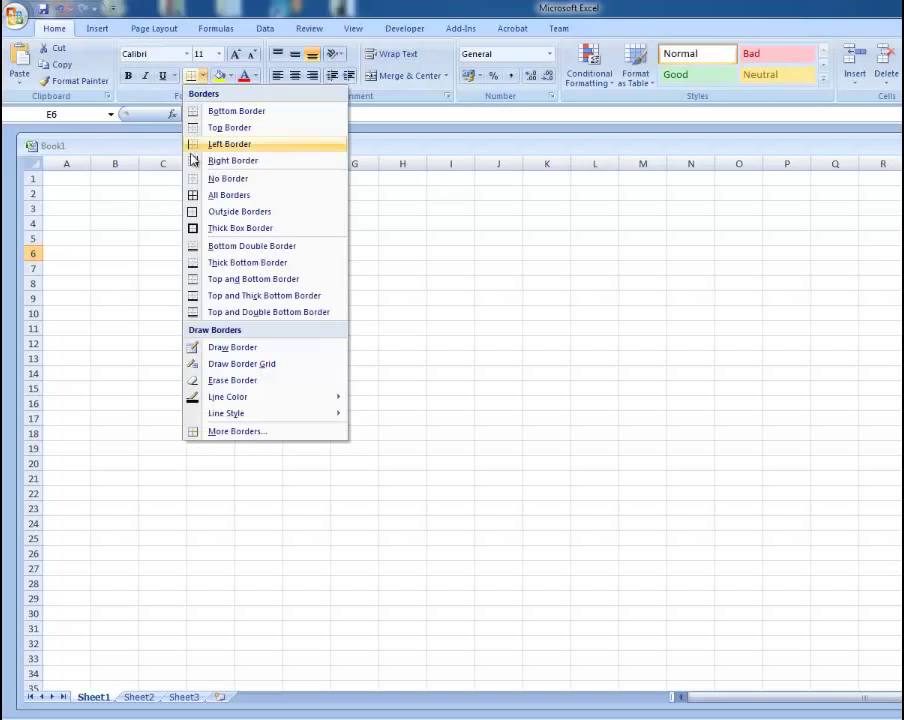
{"action": "left_click", "coordinate": [205, 195]}
{"action": "left_click", "coordinate": [292, 266]}
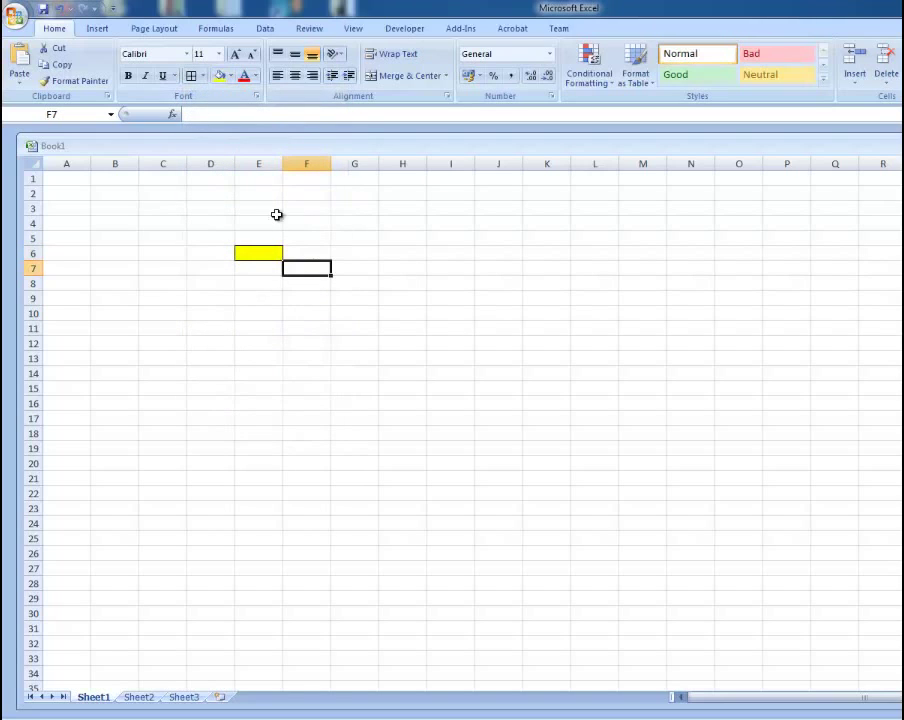
{"action": "left_click_drag", "start_coordinate": [282, 163], "coordinate": [339, 163]}
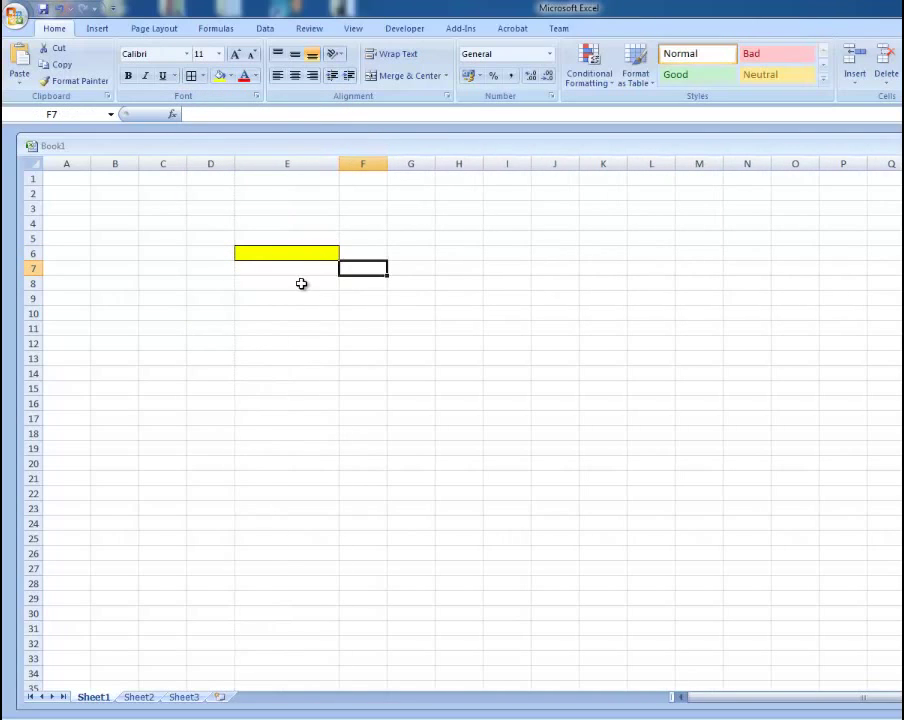
{"action": "left_click", "coordinate": [301, 284]}
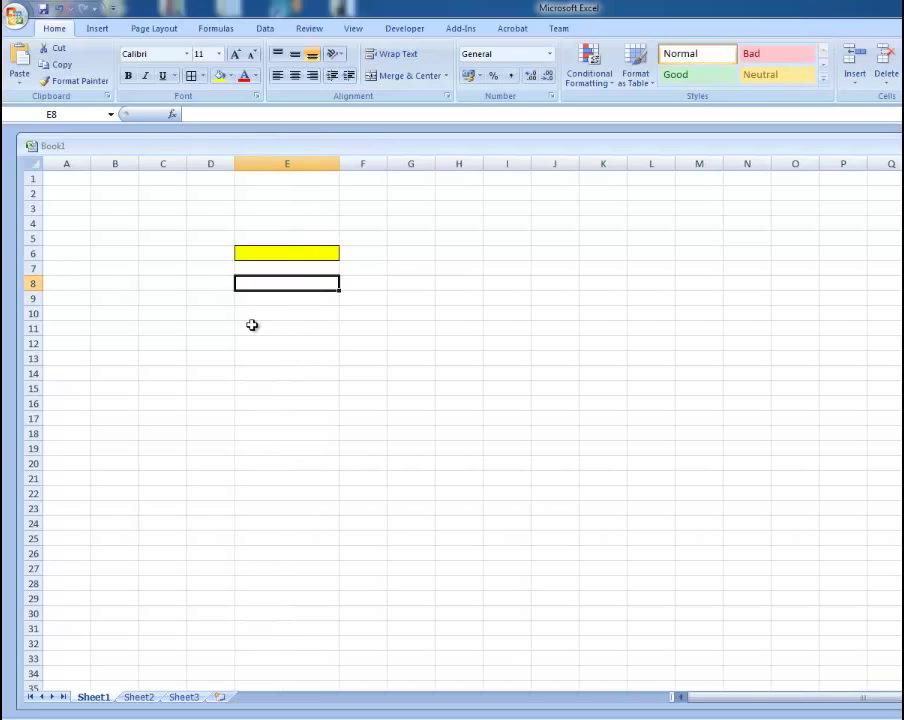
Turn on Show Developer tab in the Ribbon in Excel Options' Popular page
{"action": "left_click", "coordinate": [404, 30]}
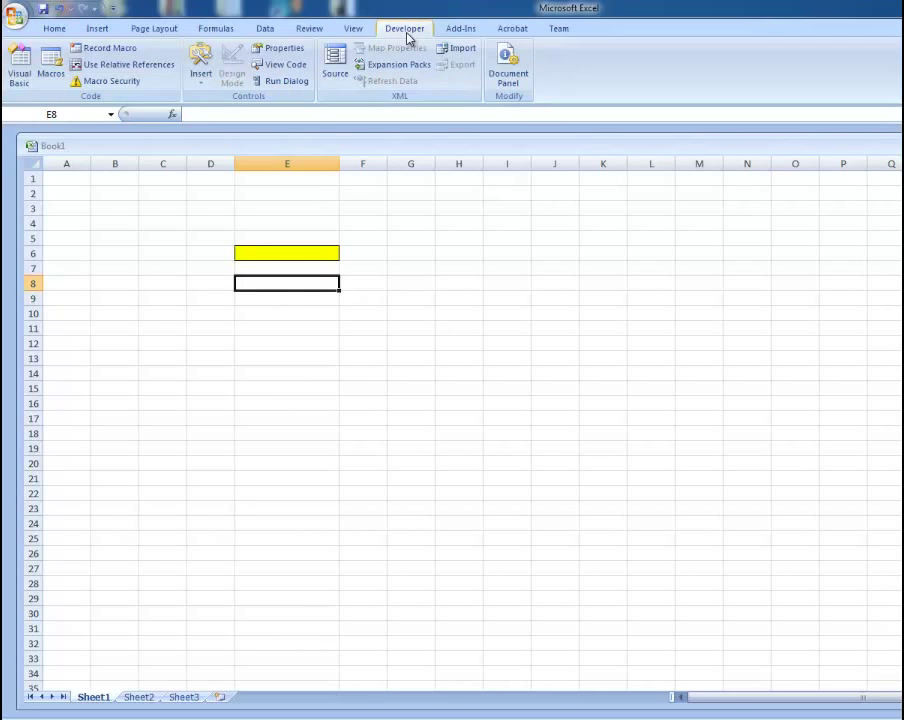
{"action": "left_click", "coordinate": [18, 18]}
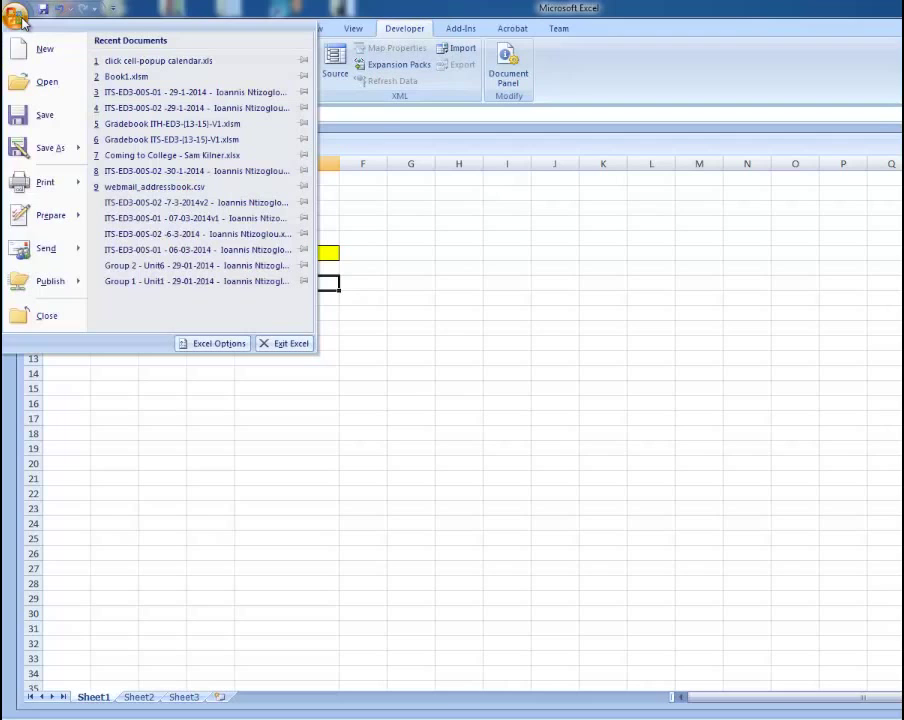
{"action": "left_click", "coordinate": [212, 344]}
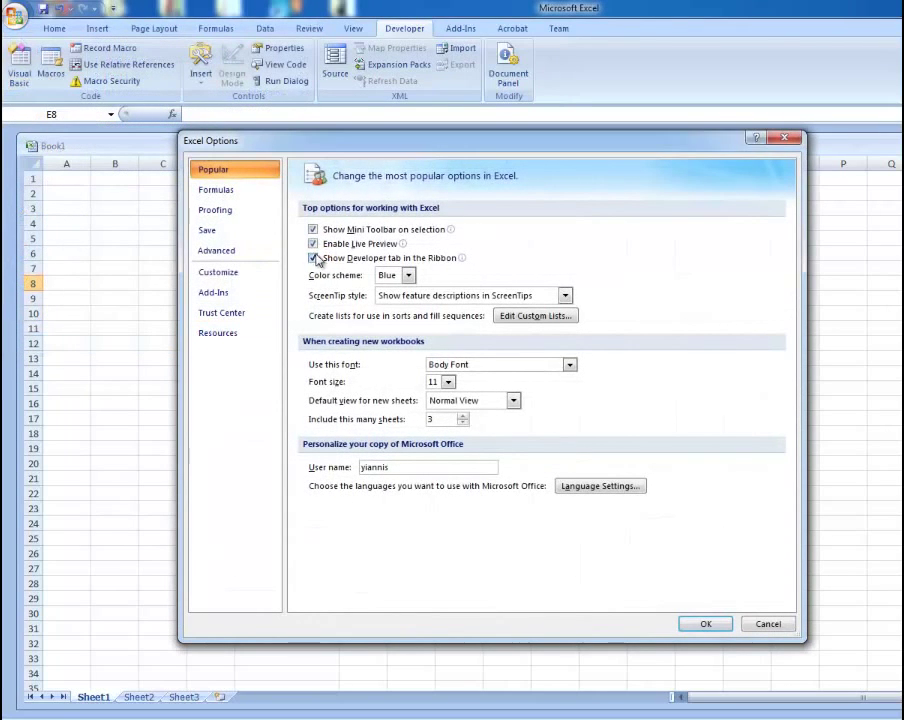
{"action": "left_click", "coordinate": [314, 259]}
{"action": "left_click", "coordinate": [313, 259]}
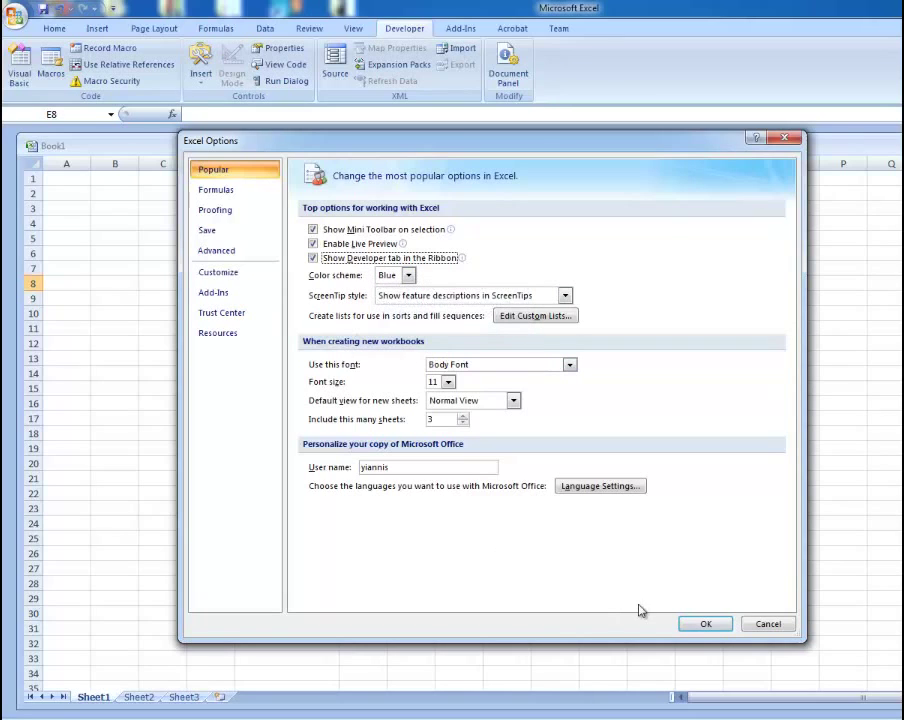
{"action": "left_click", "coordinate": [710, 623]}
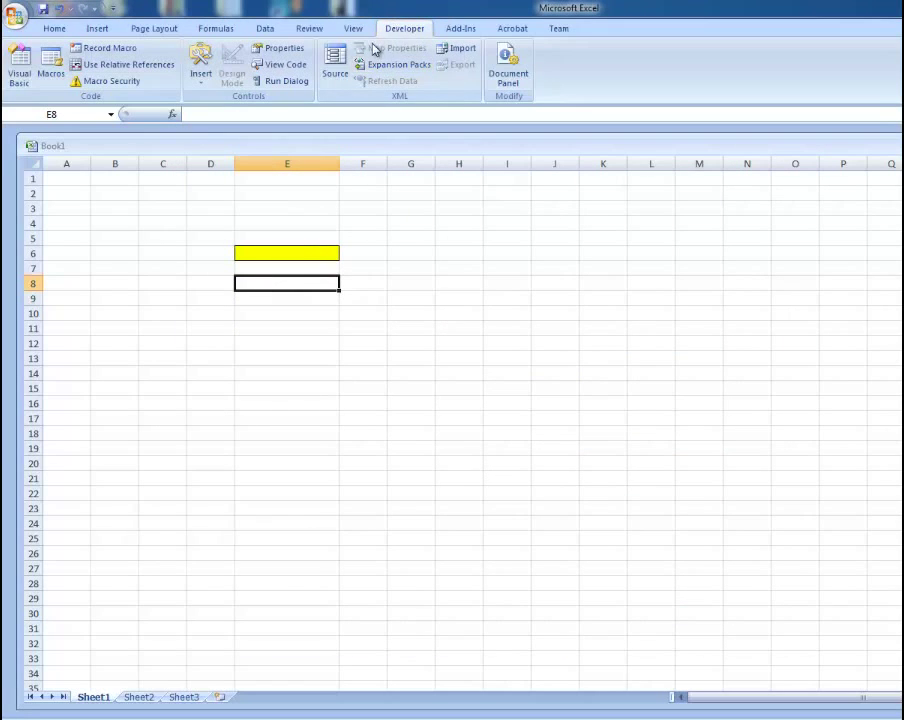
In the Visual Basic editor, start importing a file into VBAProject (Book1)
{"action": "left_click", "coordinate": [25, 70]}
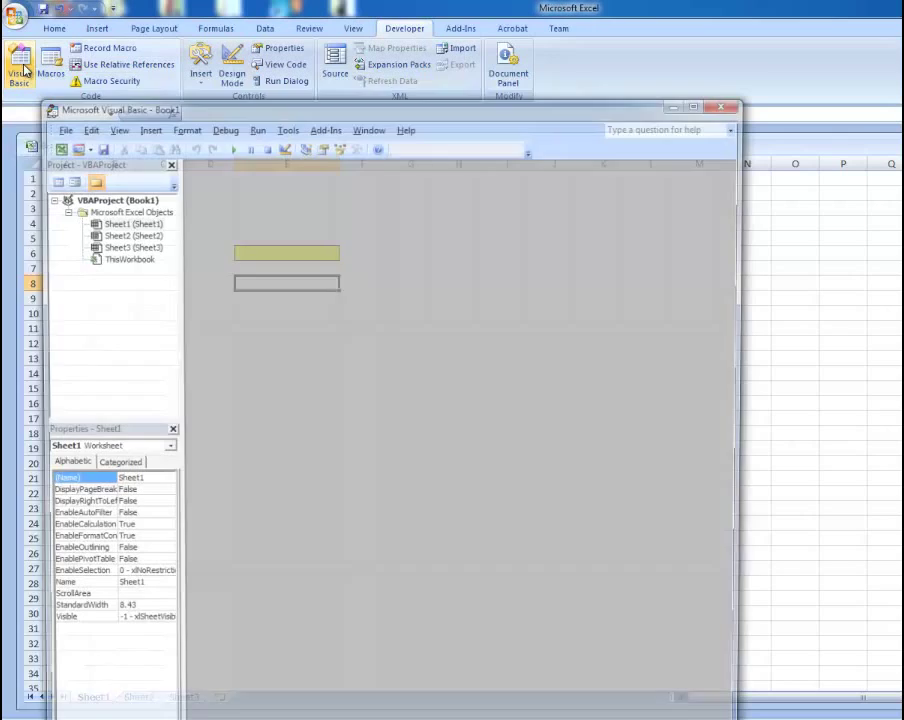
{"action": "mouse_move", "coordinate": [188, 97]}
{"action": "left_mouse_down"}
{"action": "mouse_move", "coordinate": [300, 95]}
{"action": "mouse_move", "coordinate": [350, 66]}
{"action": "left_mouse_up"}
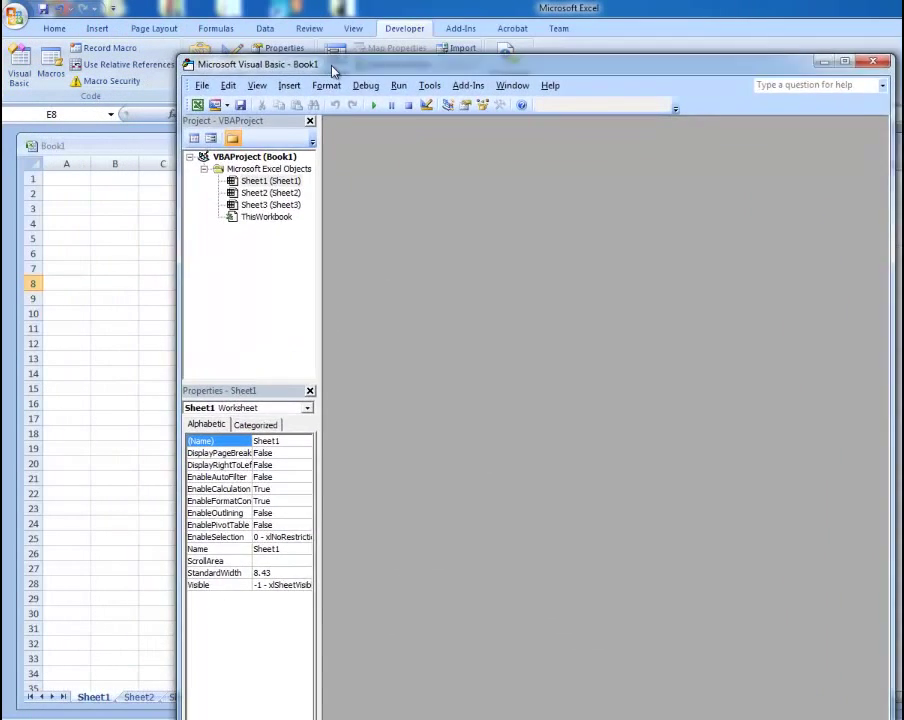
{"action": "left_click", "coordinate": [265, 156]}
{"action": "right_click", "coordinate": [266, 158]}
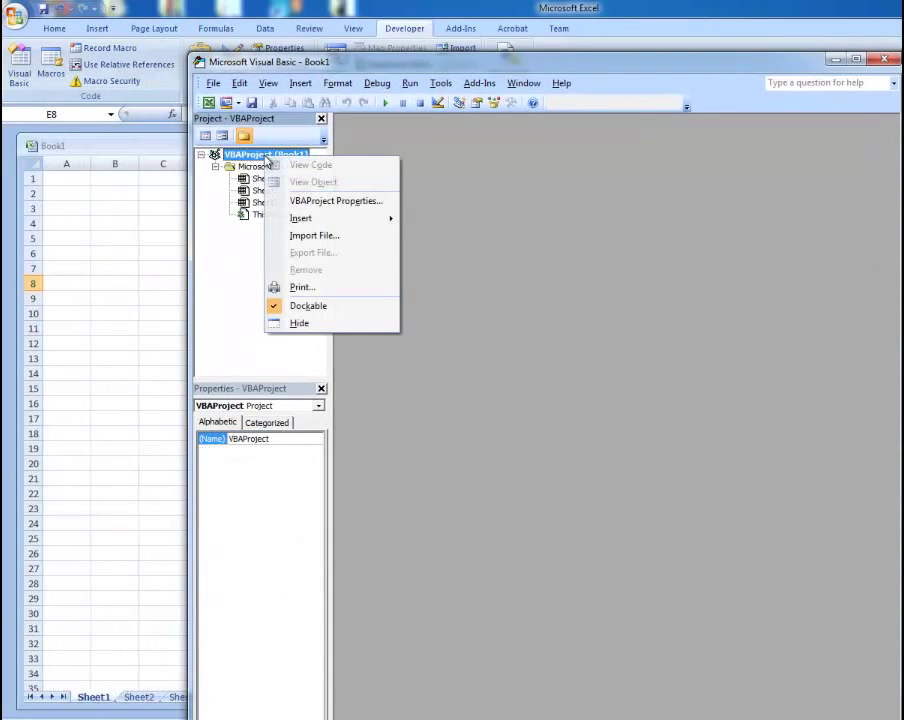
{"action": "left_click", "coordinate": [316, 243]}
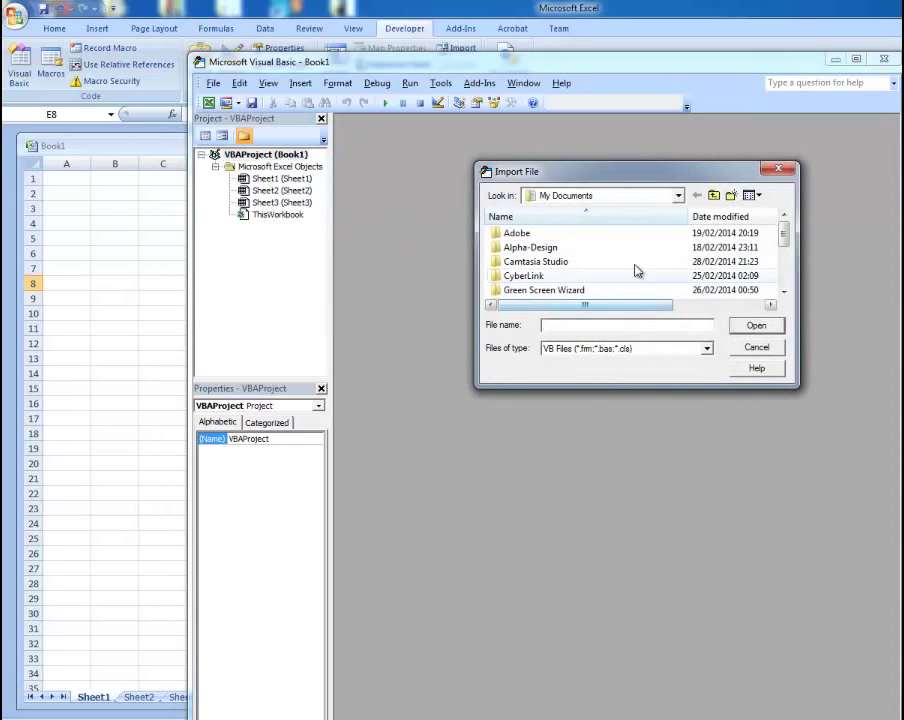
Browse to the MS Excel - Date picker folder on the Alpha Design drive and import CalendarFrm.frm
{"action": "left_click", "coordinate": [710, 195]}
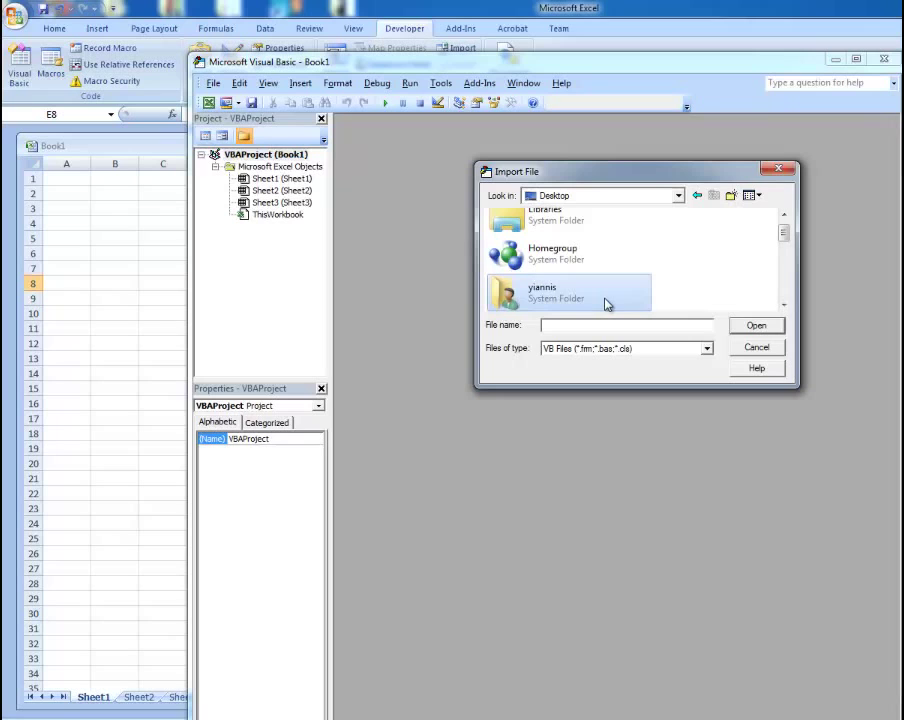
{"action": "scroll", "coordinate": [605, 304], "scroll_direction": "down", "scroll_amount": 2}
{"action": "scroll", "coordinate": [605, 304], "scroll_direction": "down", "scroll_amount": 2}
{"action": "scroll", "coordinate": [605, 304], "scroll_direction": "down", "scroll_amount": 3}
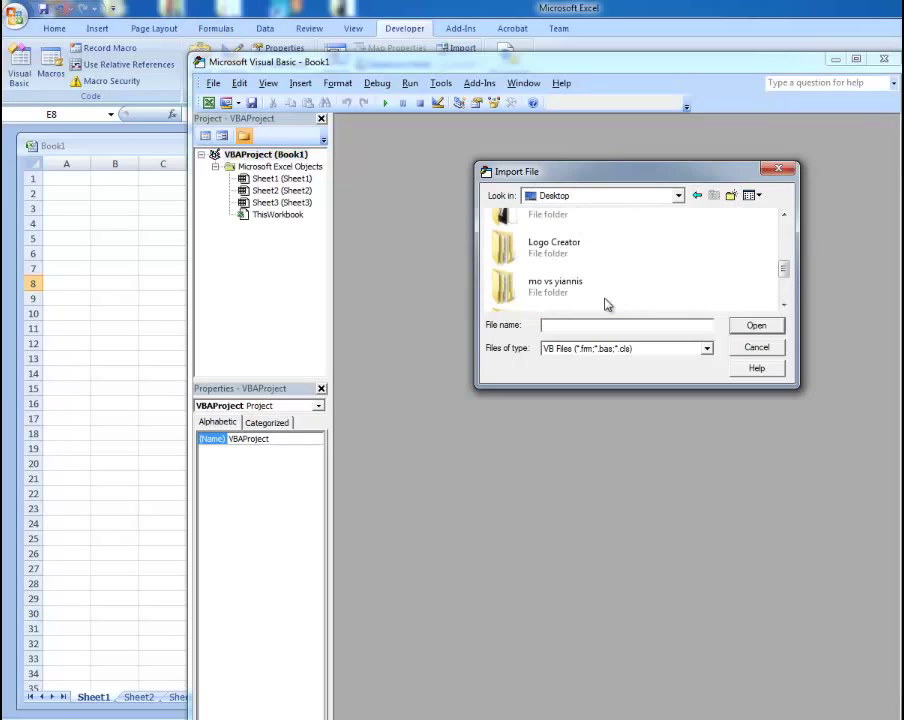
{"action": "scroll", "coordinate": [605, 304], "scroll_direction": "down", "scroll_amount": 5}
{"action": "scroll", "coordinate": [600, 300], "scroll_direction": "up", "scroll_amount": 4}
{"action": "scroll", "coordinate": [600, 300], "scroll_direction": "up", "scroll_amount": 5}
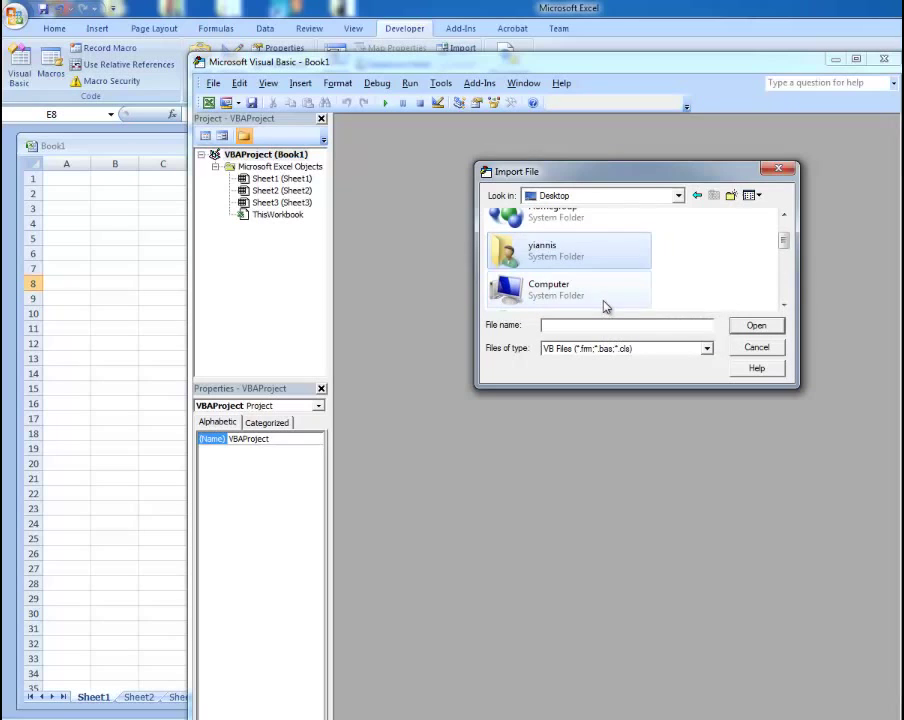
{"action": "double_click", "coordinate": [558, 296]}
{"action": "scroll", "coordinate": [552, 292], "scroll_direction": "down", "scroll_amount": 3}
{"action": "scroll", "coordinate": [555, 285], "scroll_direction": "down", "scroll_amount": 3}
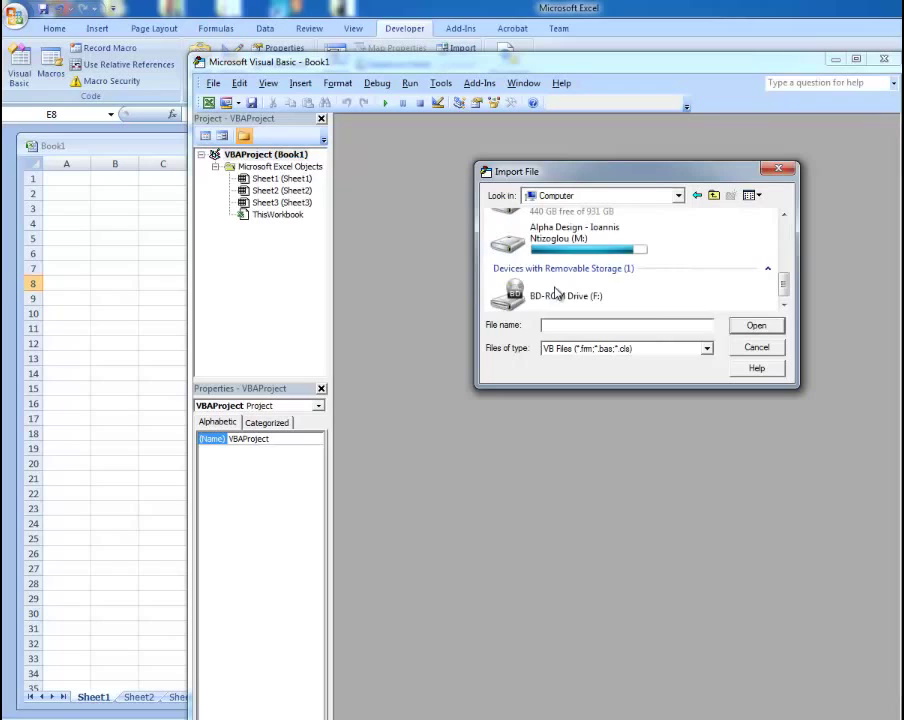
{"action": "double_click", "coordinate": [565, 250]}
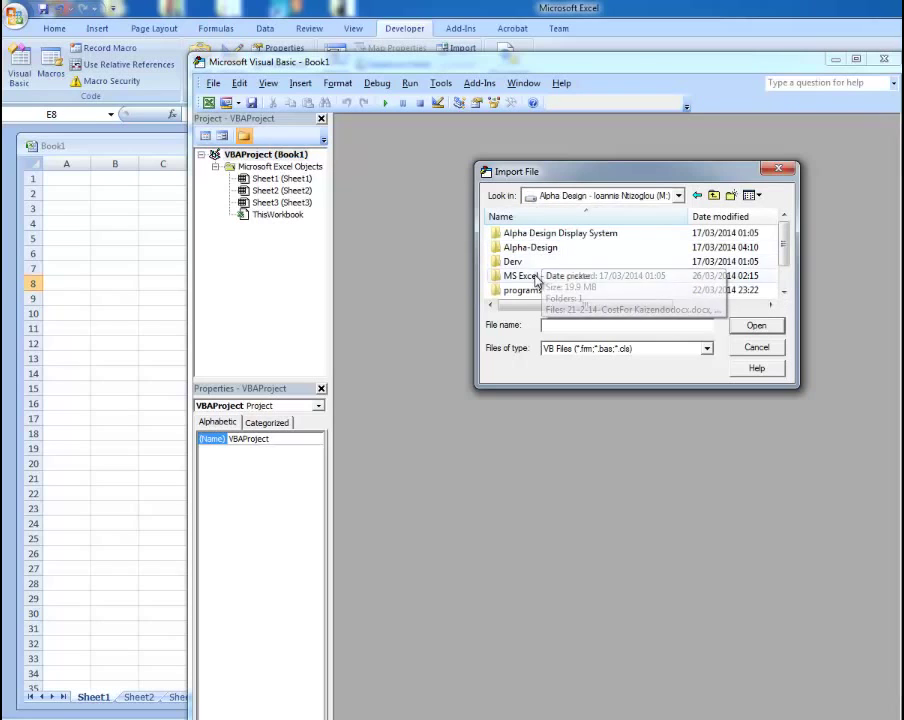
{"action": "double_click", "coordinate": [536, 274]}
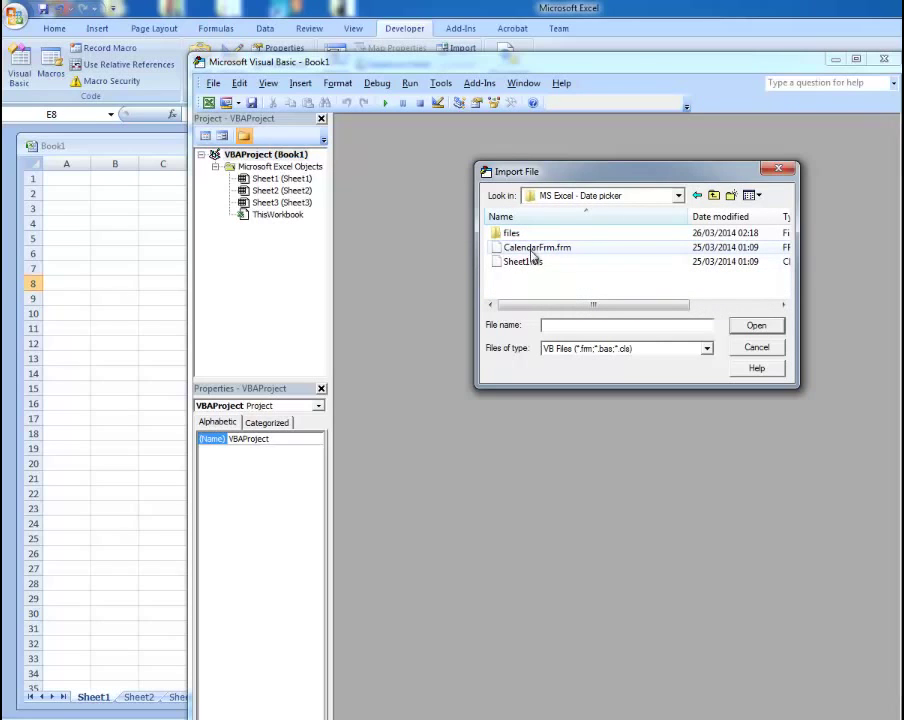
{"action": "double_click", "coordinate": [538, 248]}
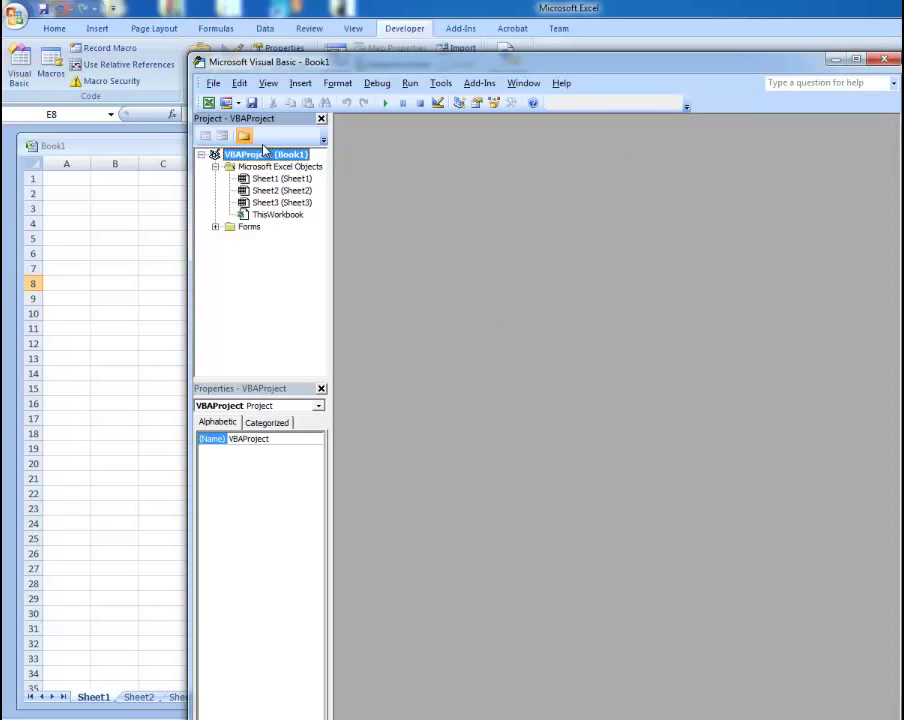
Import Sheet1.cls into Book1's project and expand the Forms and Class Modules folders to CalendarFrm
{"action": "right_click", "coordinate": [262, 156]}
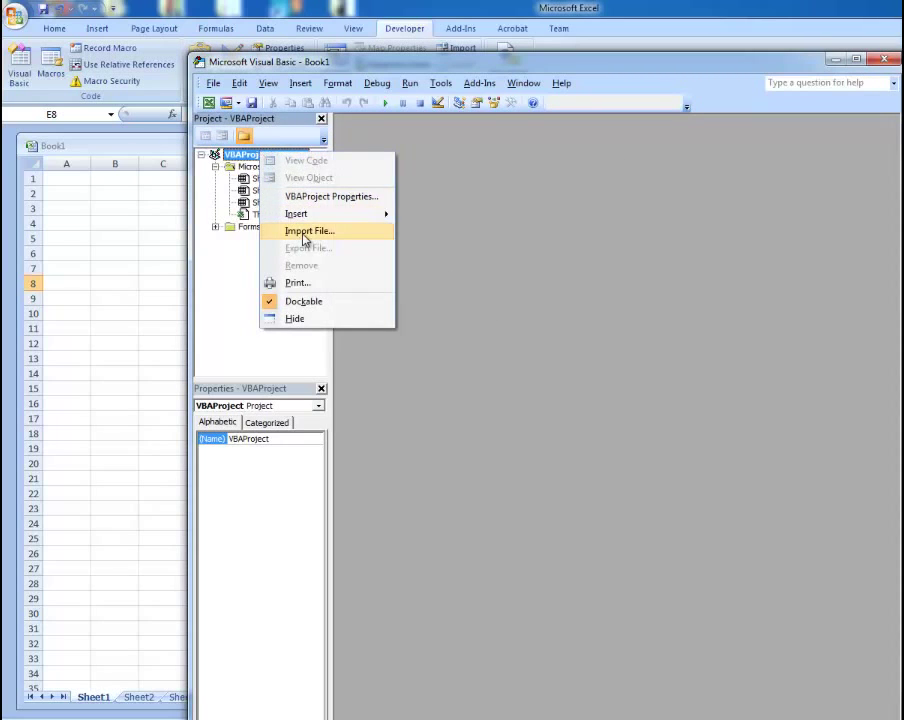
{"action": "left_click", "coordinate": [302, 232]}
{"action": "double_click", "coordinate": [512, 262]}
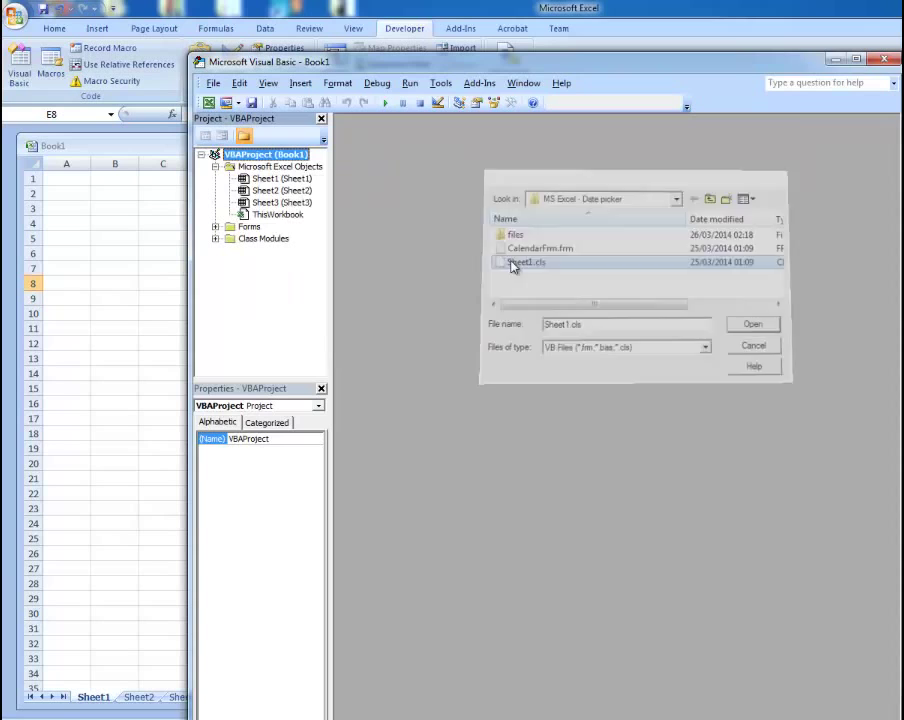
{"action": "left_click", "coordinate": [215, 227]}
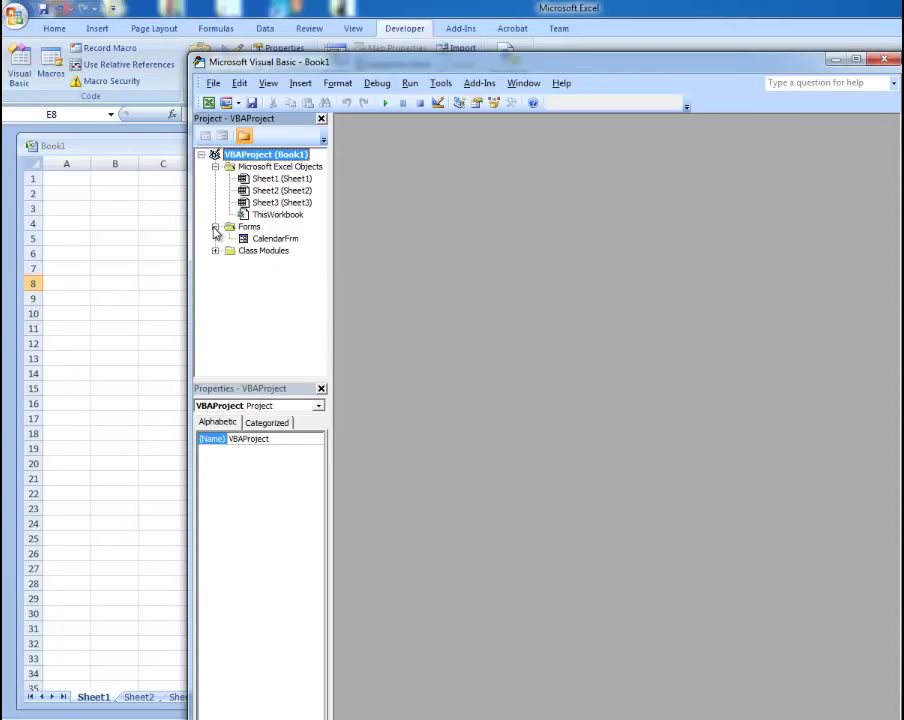
{"action": "left_click", "coordinate": [216, 251]}
{"action": "left_click", "coordinate": [249, 227]}
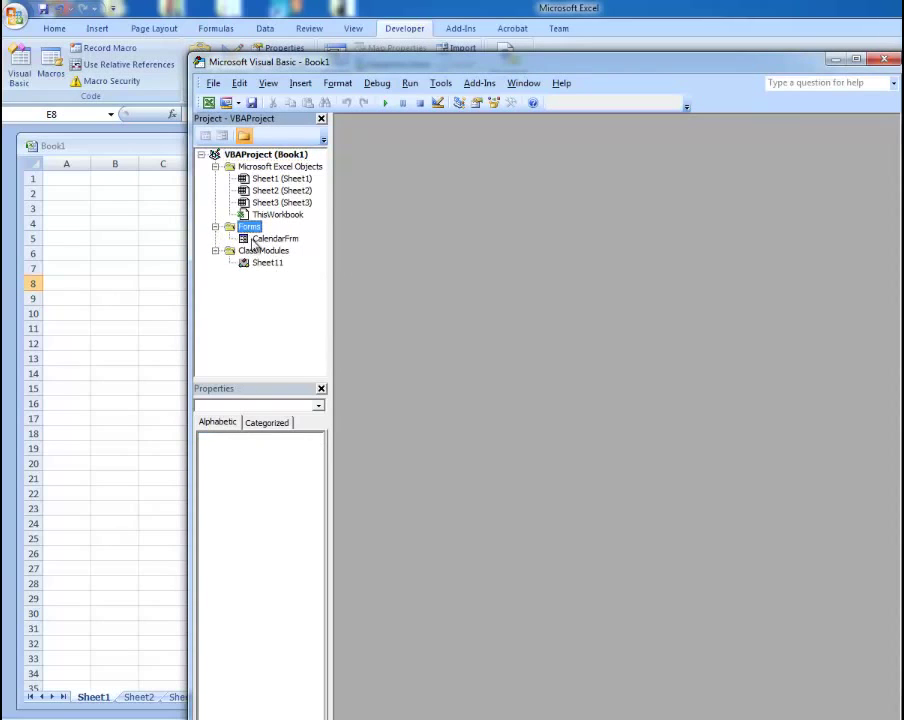
{"action": "left_click", "coordinate": [271, 240]}
In the CalendarFrm designer, set the help label's BackColor to orange from the Palette
{"action": "double_click", "coordinate": [277, 242]}
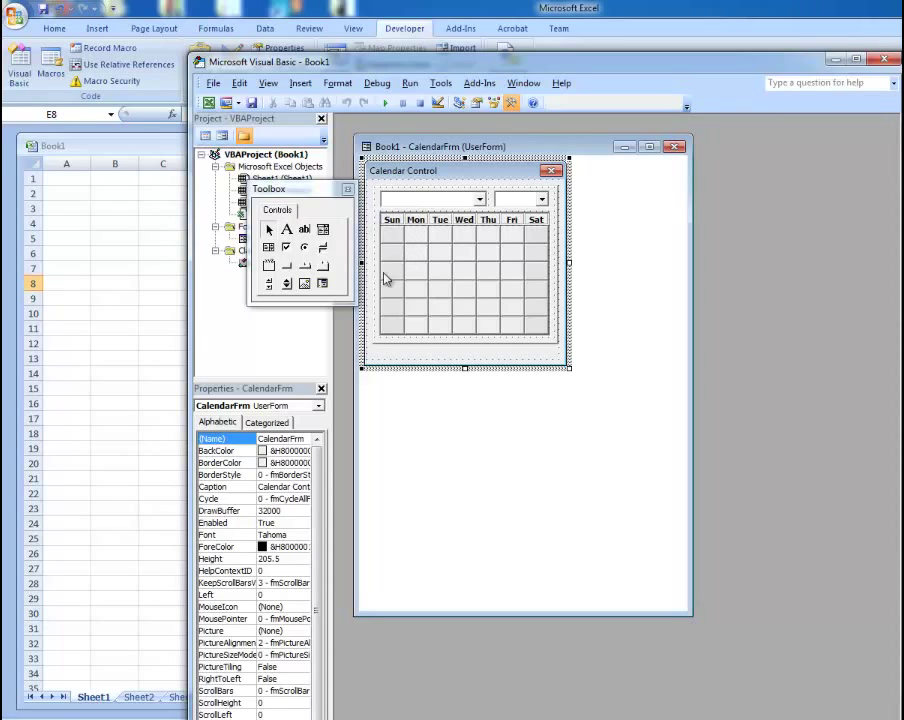
{"action": "left_click", "coordinate": [409, 350]}
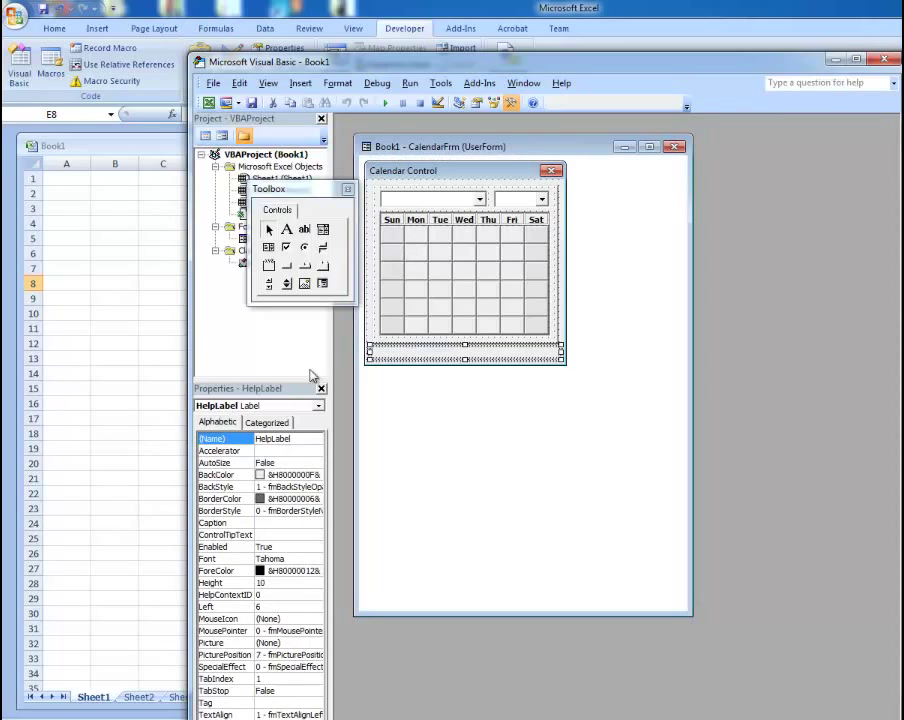
{"action": "left_click", "coordinate": [279, 474]}
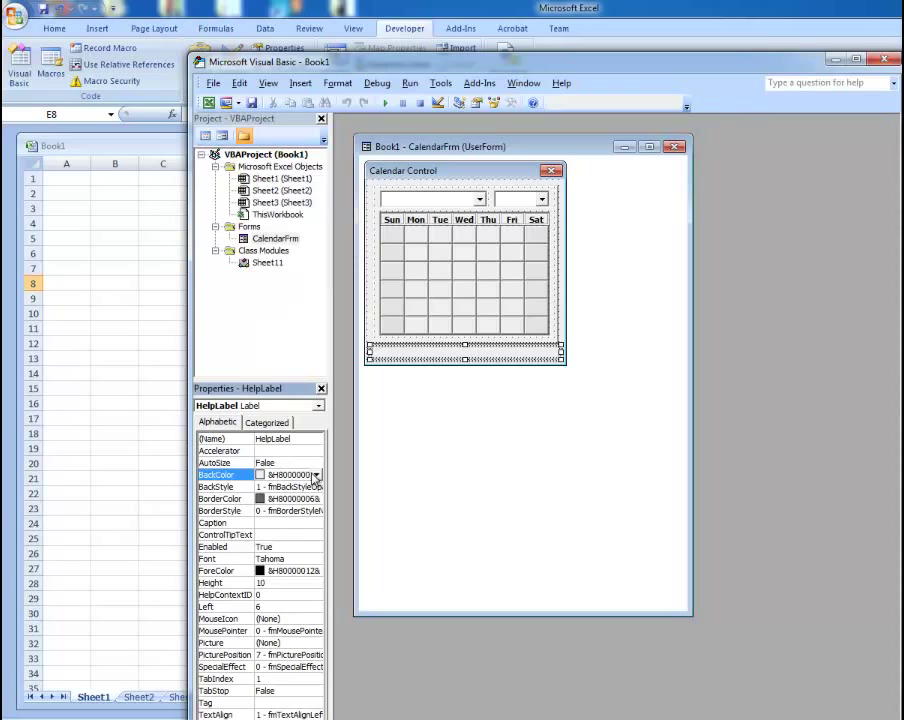
{"action": "left_click", "coordinate": [316, 475]}
{"action": "left_click", "coordinate": [227, 490]}
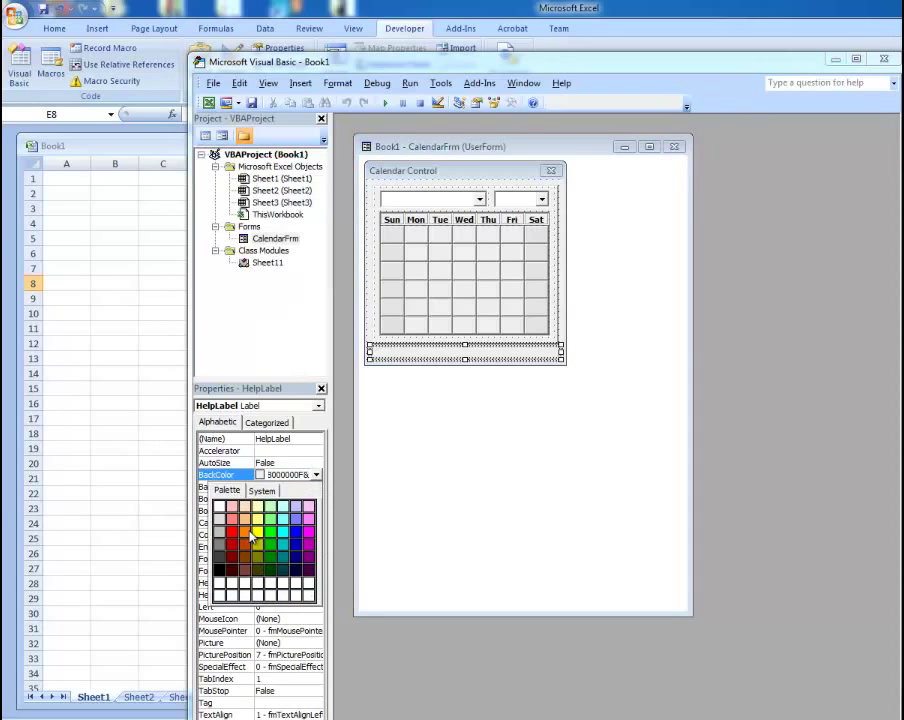
{"action": "left_click", "coordinate": [247, 537]}
Give the calendar frame Highlight blue and the D16 day button yellow as BackColor
{"action": "left_click", "coordinate": [370, 294]}
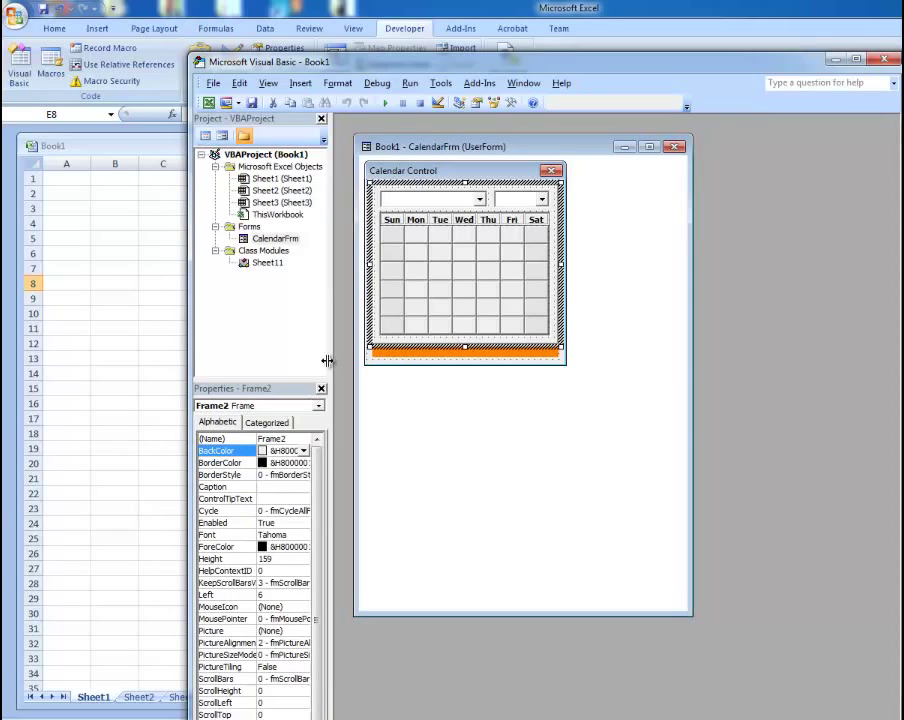
{"action": "left_click", "coordinate": [303, 451]}
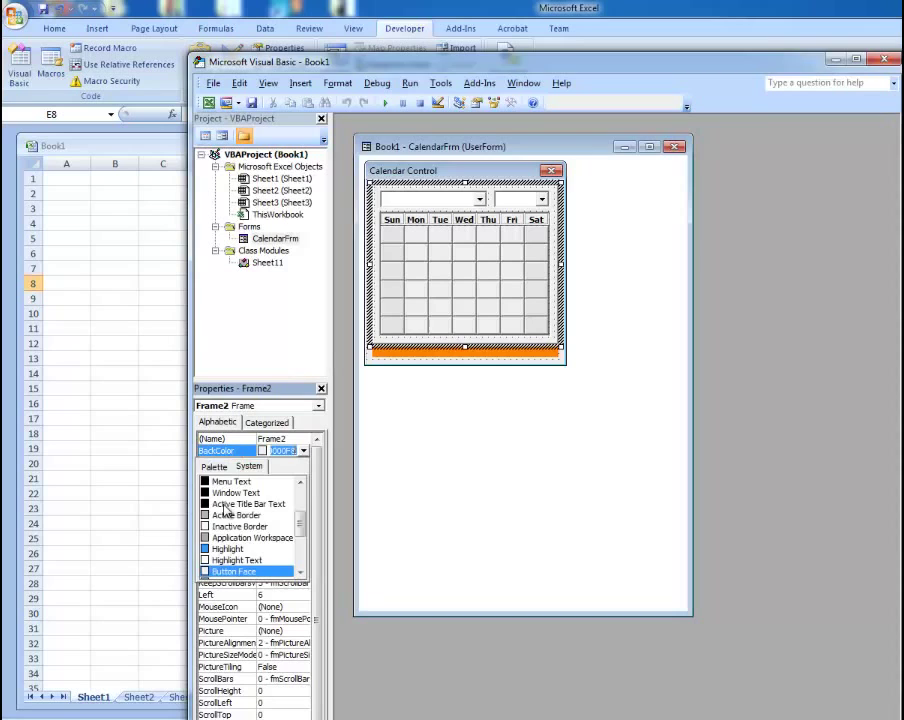
{"action": "left_click", "coordinate": [226, 549]}
{"action": "left_click", "coordinate": [414, 271]}
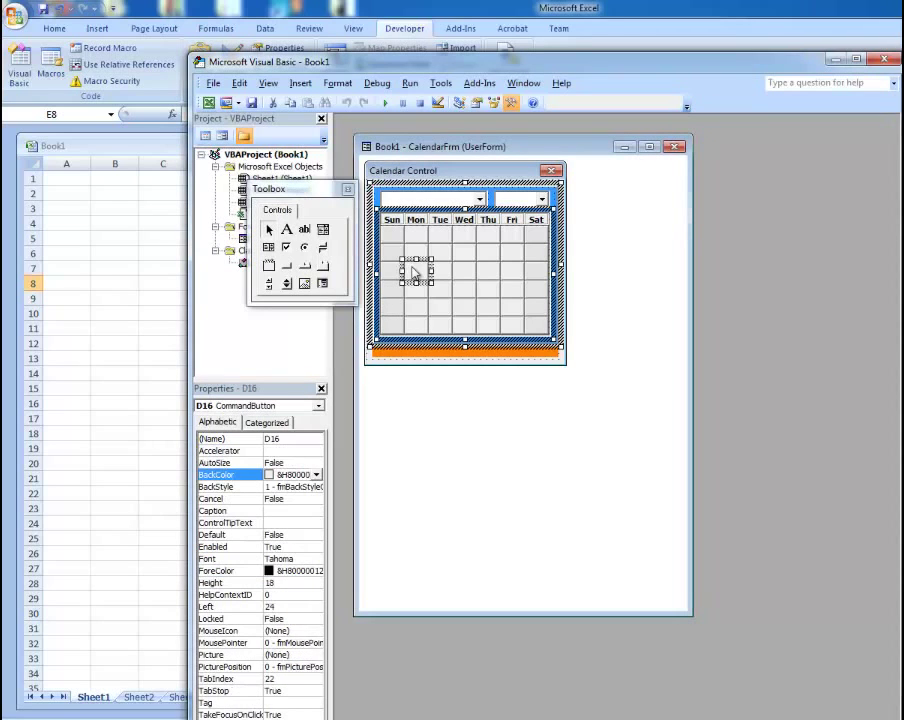
{"action": "left_click", "coordinate": [316, 476]}
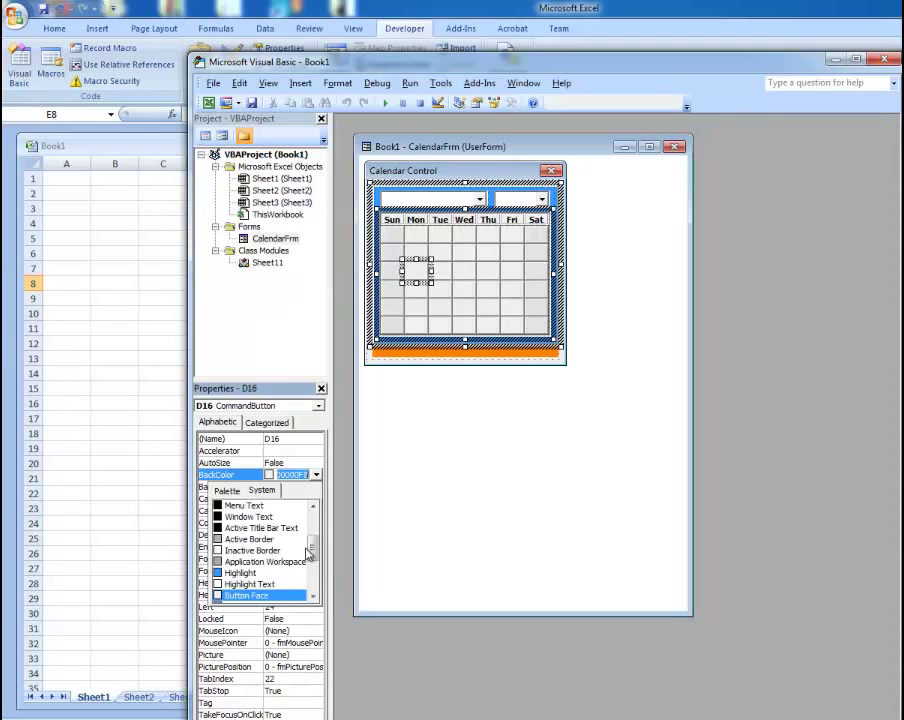
{"action": "left_click", "coordinate": [227, 490]}
{"action": "left_click", "coordinate": [257, 531]}
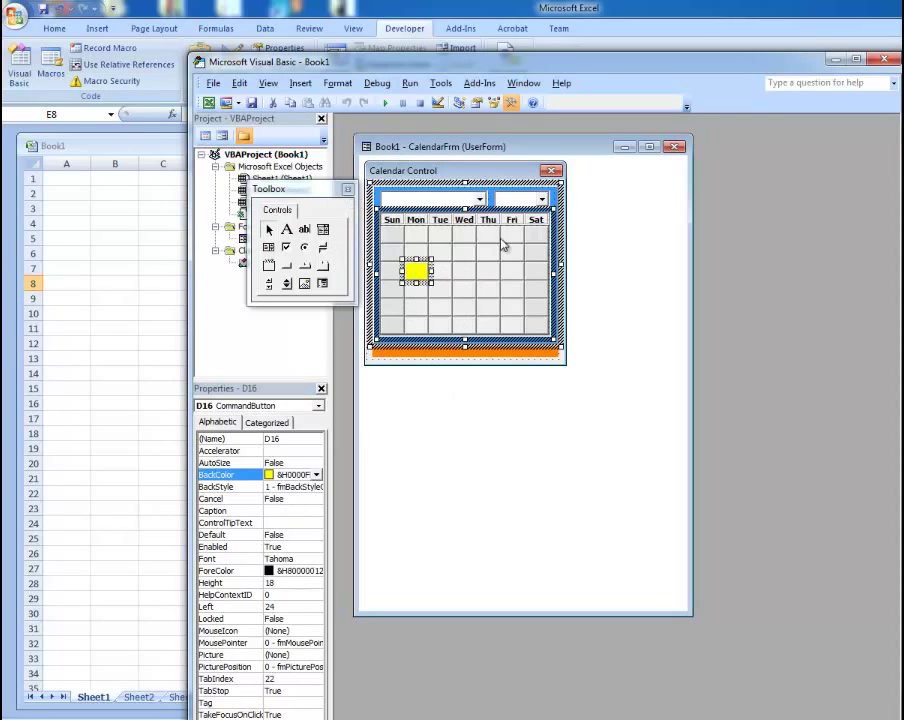
Close the CalendarFrm designer, copy all of Sheet11's code, and close its code window
{"action": "left_click", "coordinate": [677, 148]}
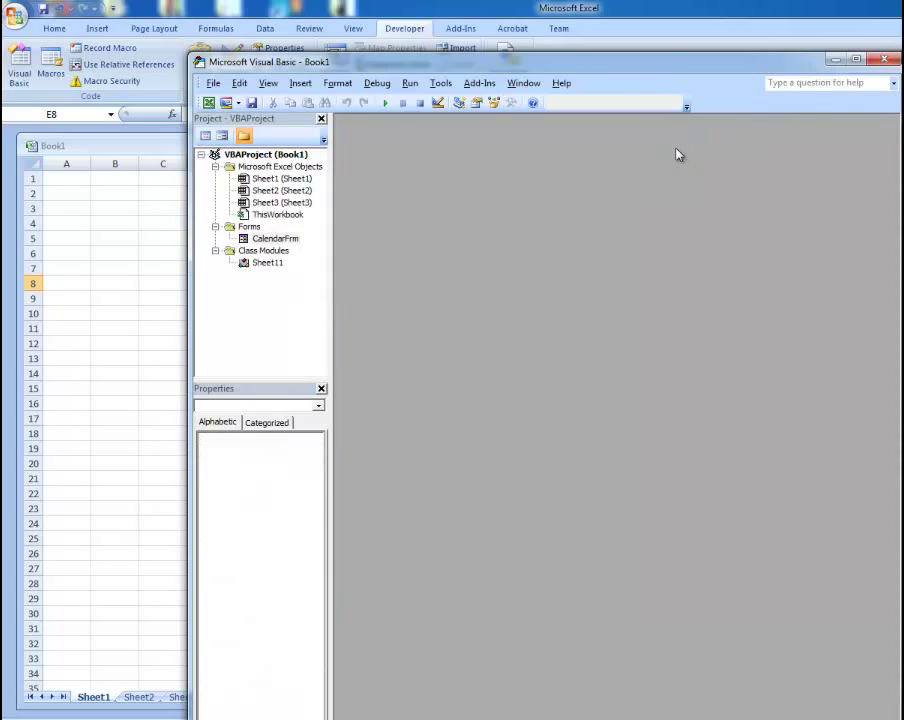
{"action": "double_click", "coordinate": [267, 264]}
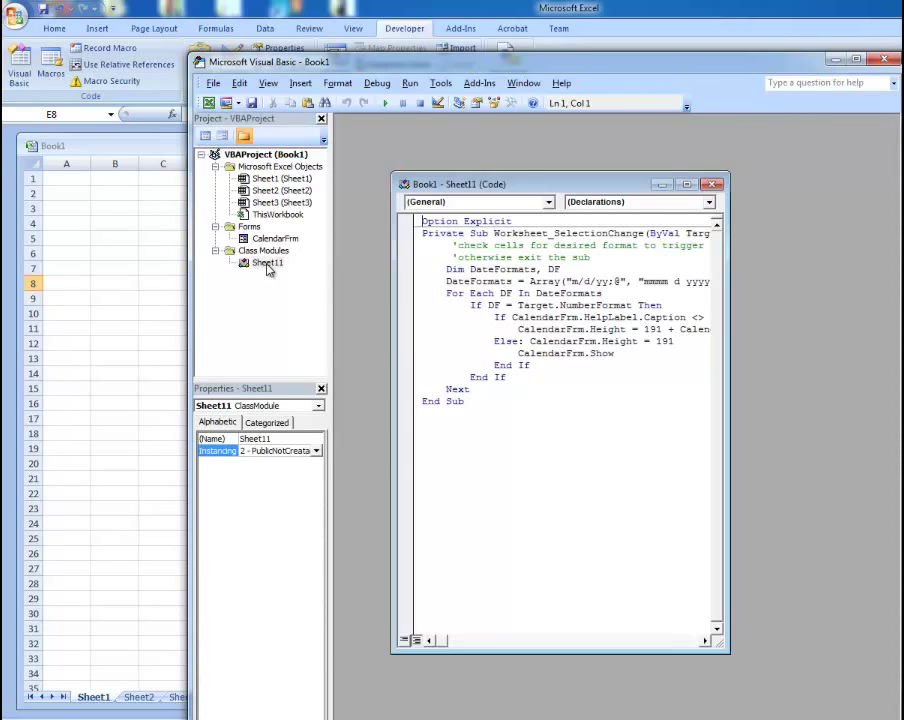
{"action": "left_click_drag", "start_coordinate": [512, 430], "coordinate": [397, 253]}
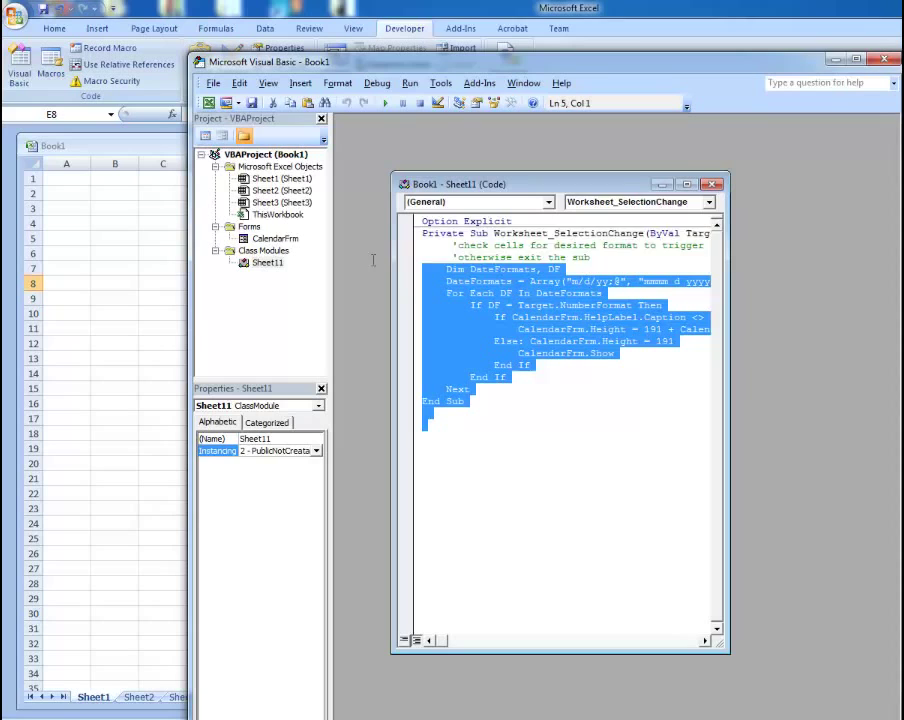
{"action": "right_click", "coordinate": [472, 300]}
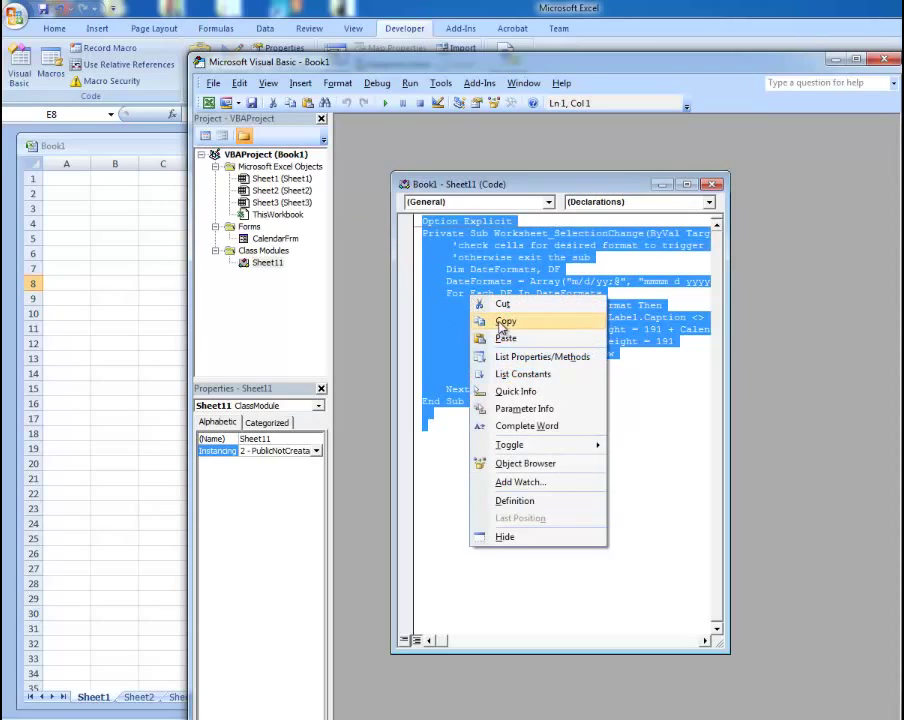
{"action": "left_click", "coordinate": [493, 317]}
{"action": "left_click", "coordinate": [711, 184]}
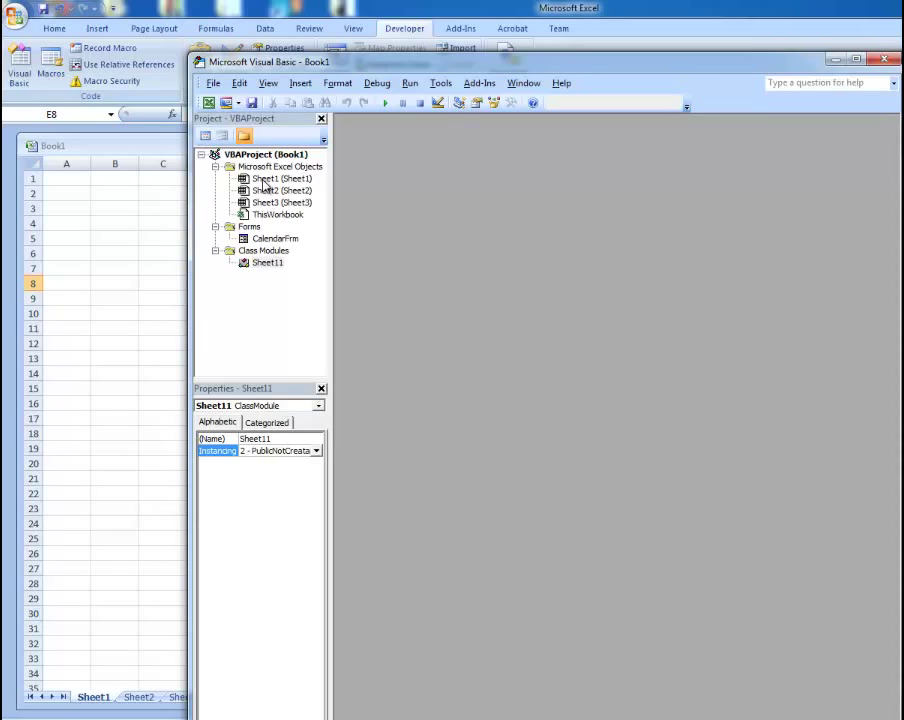
Paste the copied selection-change macro into Sheet1's code window
{"action": "double_click", "coordinate": [272, 179]}
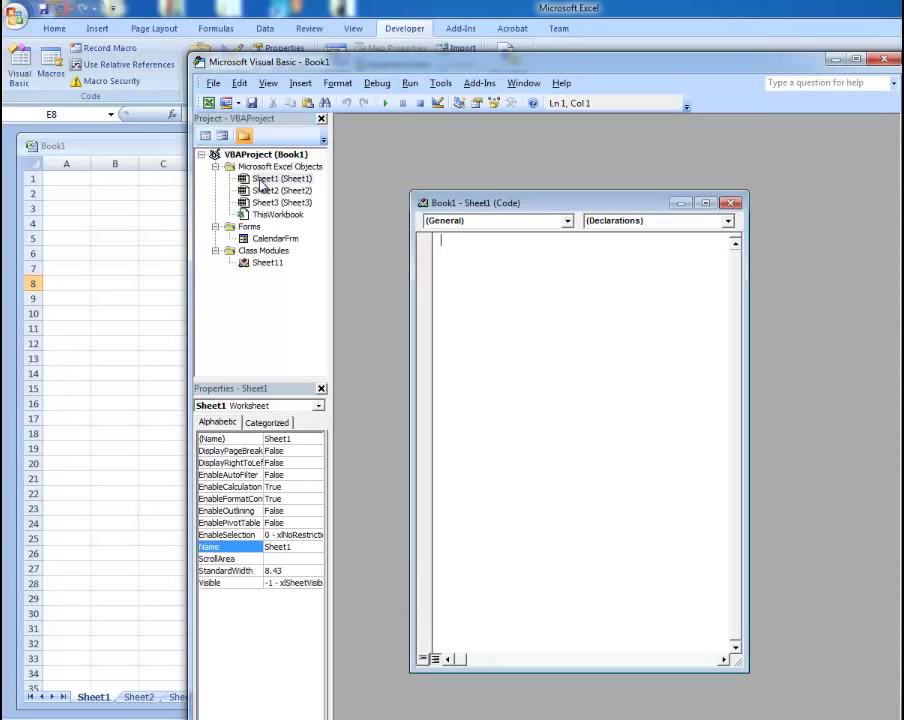
{"action": "right_click", "coordinate": [455, 273]}
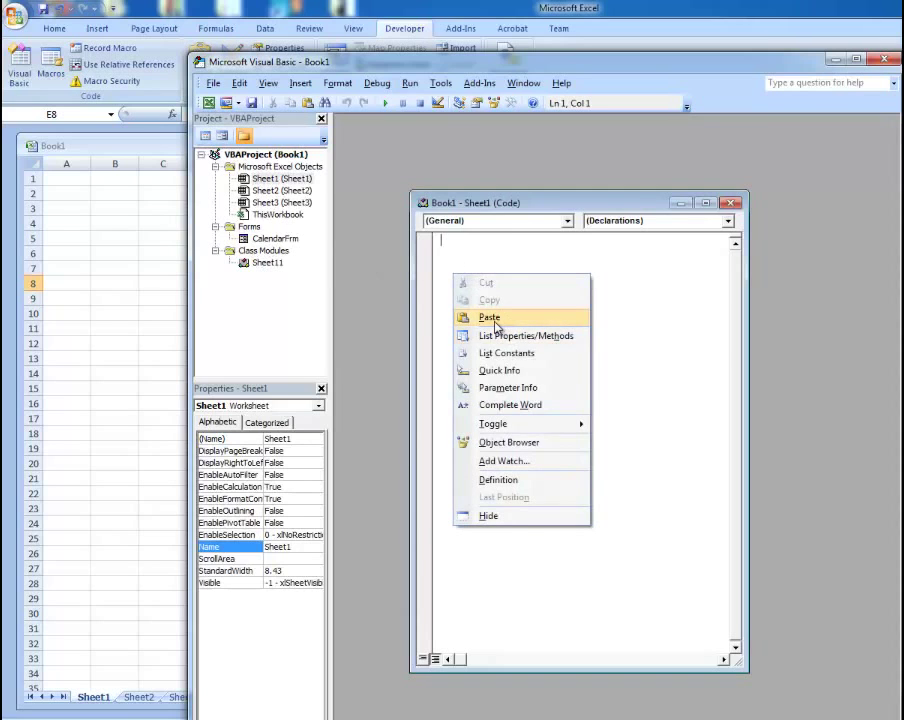
{"action": "left_click", "coordinate": [468, 318]}
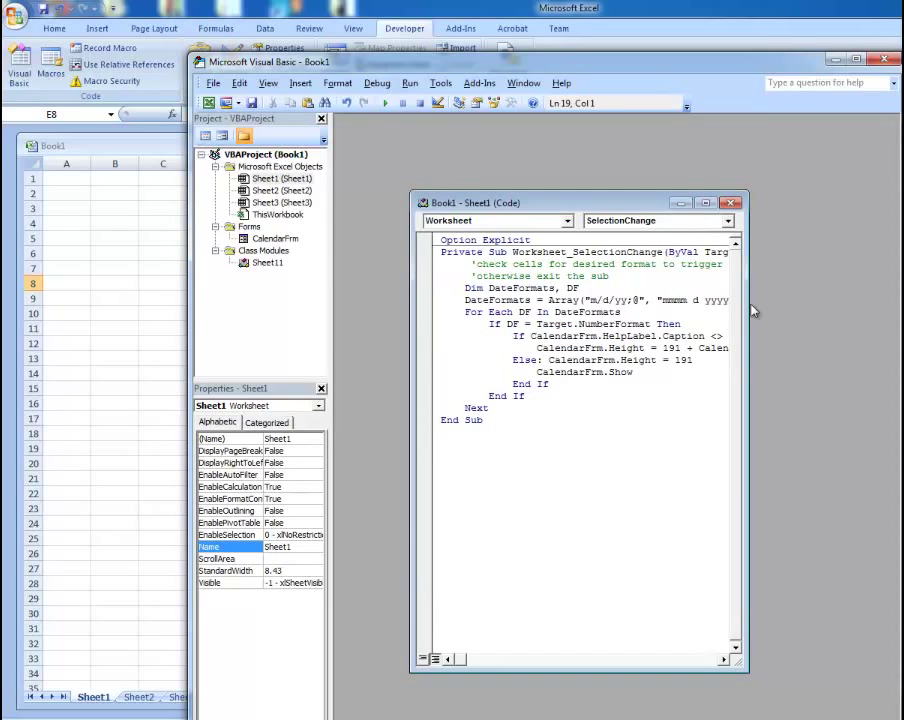
Copy the "mmmm d yyyy" date format string from the pasted macro
{"action": "left_click_drag", "start_coordinate": [748, 305], "coordinate": [802, 308]}
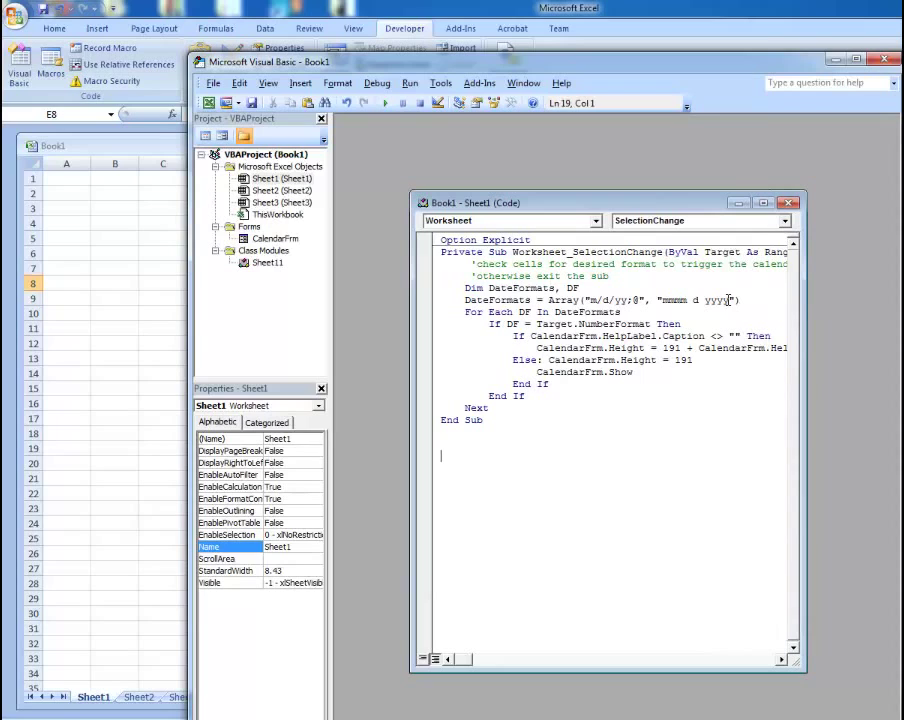
{"action": "left_click_drag", "start_coordinate": [731, 300], "coordinate": [662, 300]}
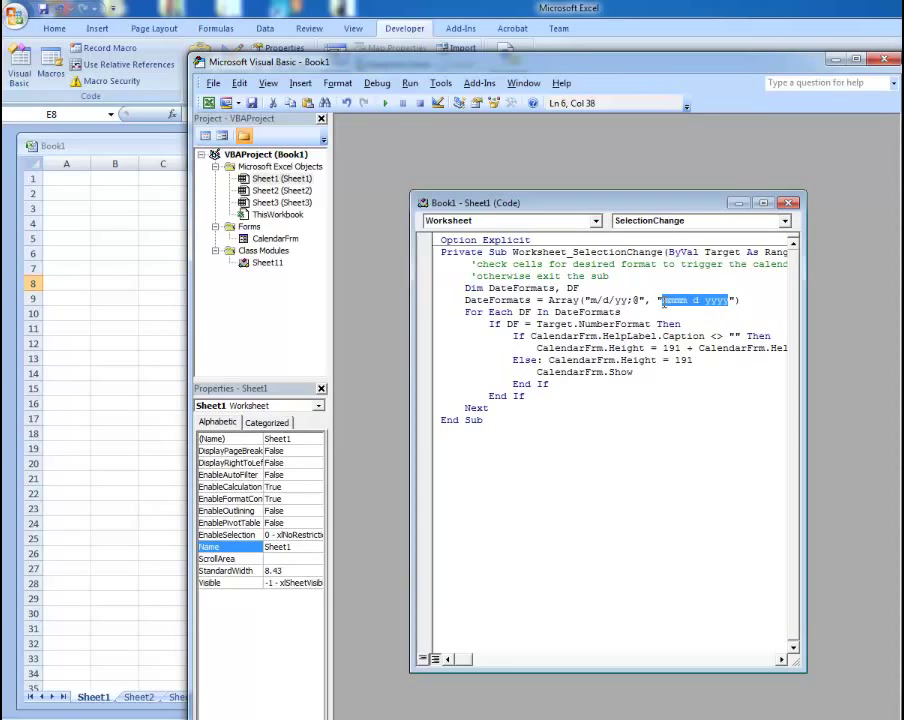
{"action": "right_click", "coordinate": [684, 304]}
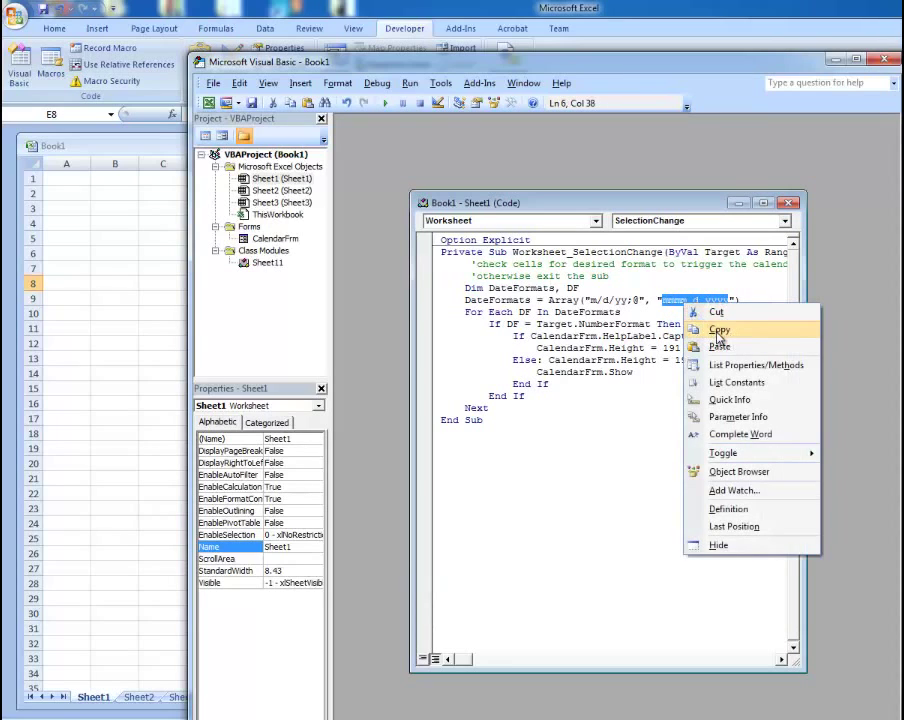
{"action": "left_click", "coordinate": [714, 329]}
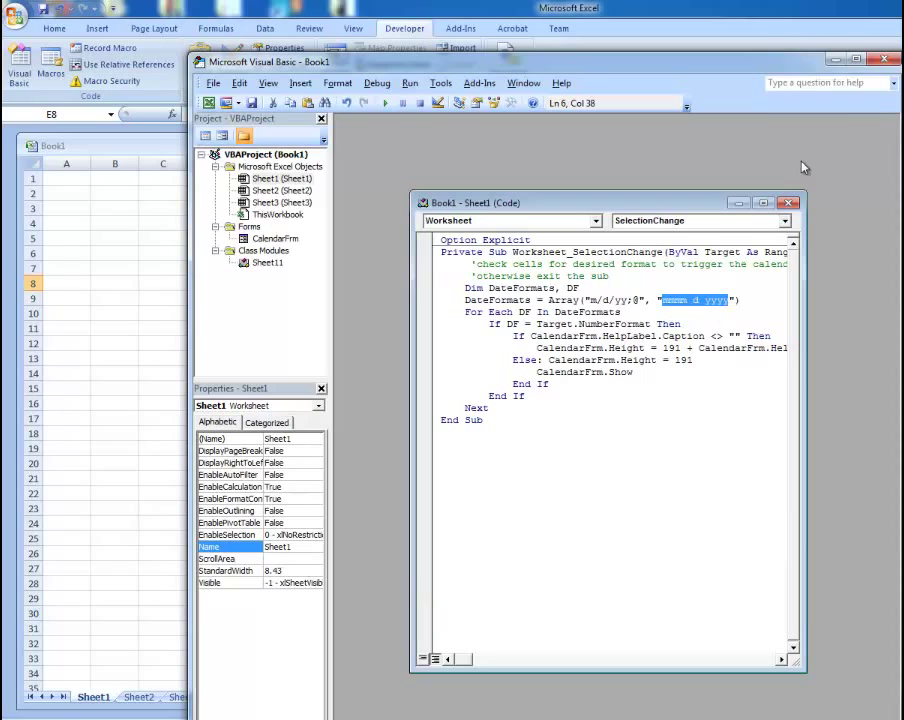
Back in Excel, apply the custom number format mmmm d yyyy to cell E6
{"action": "left_click", "coordinate": [884, 62]}
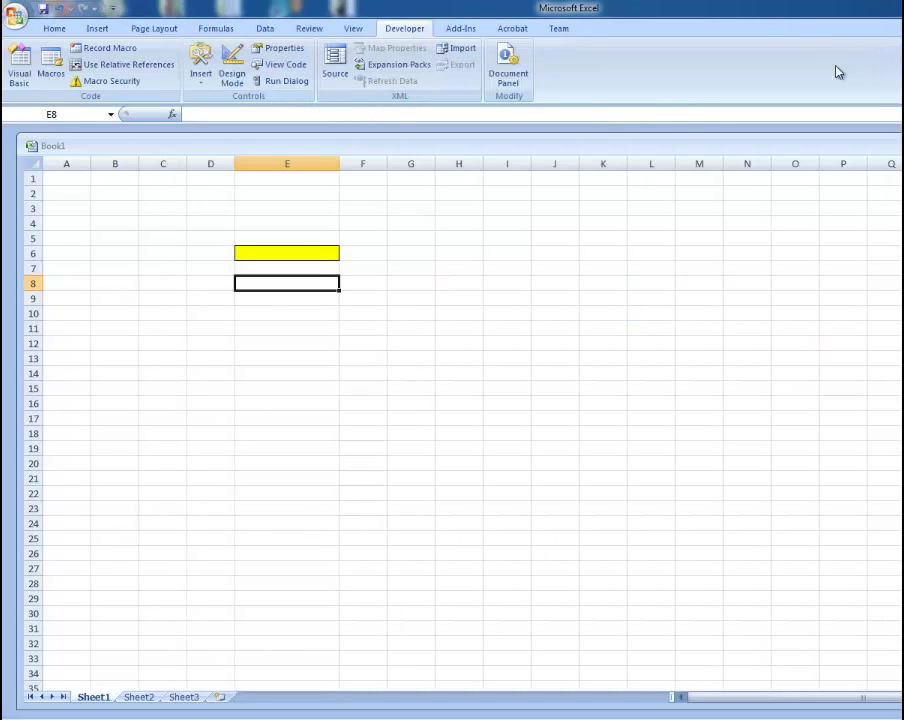
{"action": "left_click", "coordinate": [286, 250]}
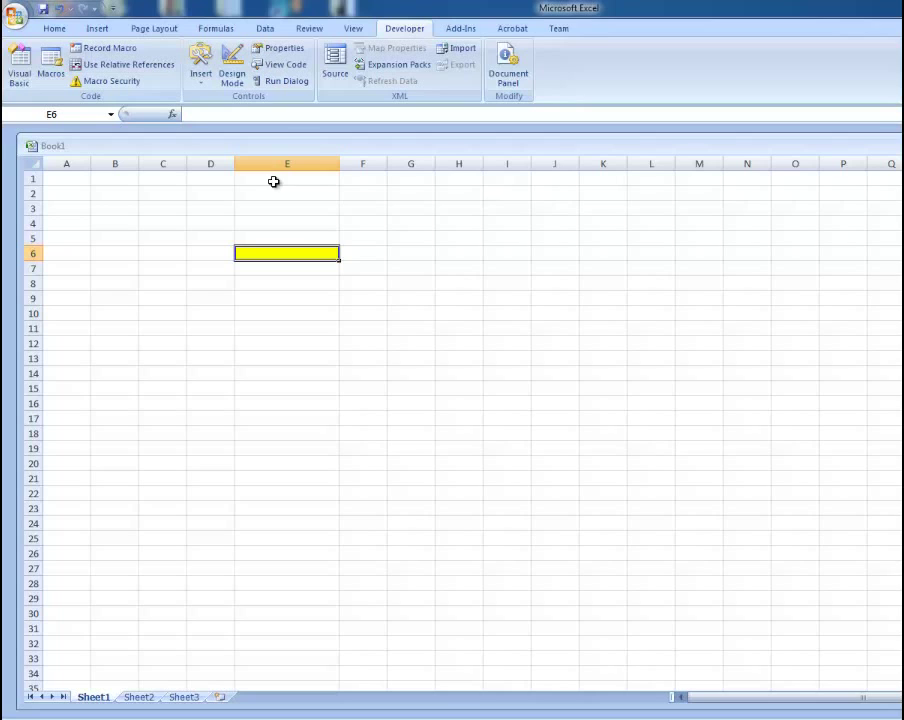
{"action": "right_click", "coordinate": [295, 258]}
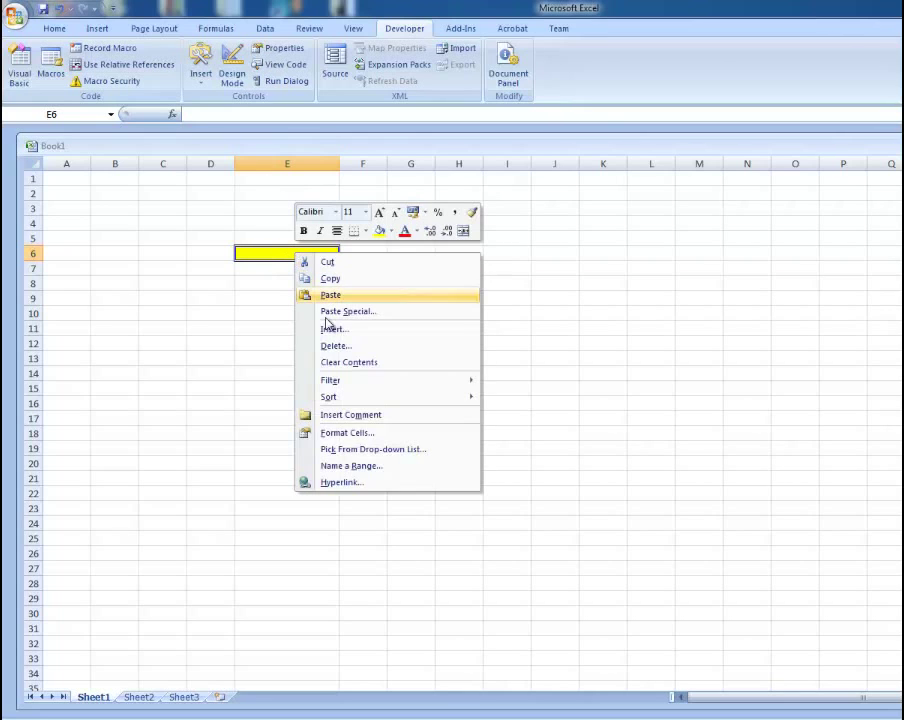
{"action": "left_click", "coordinate": [348, 432]}
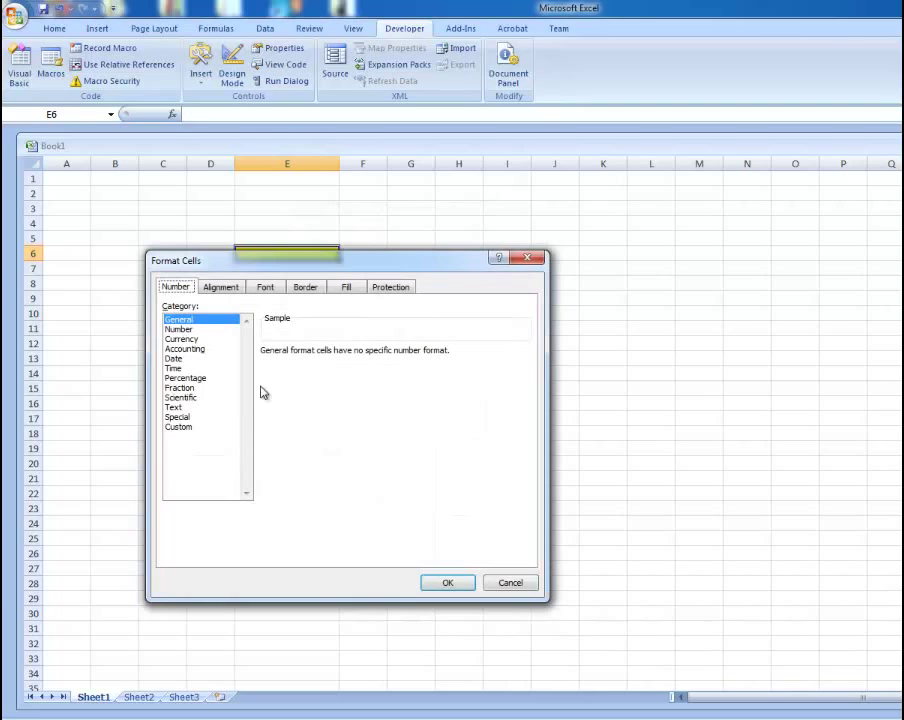
{"action": "left_click", "coordinate": [180, 428]}
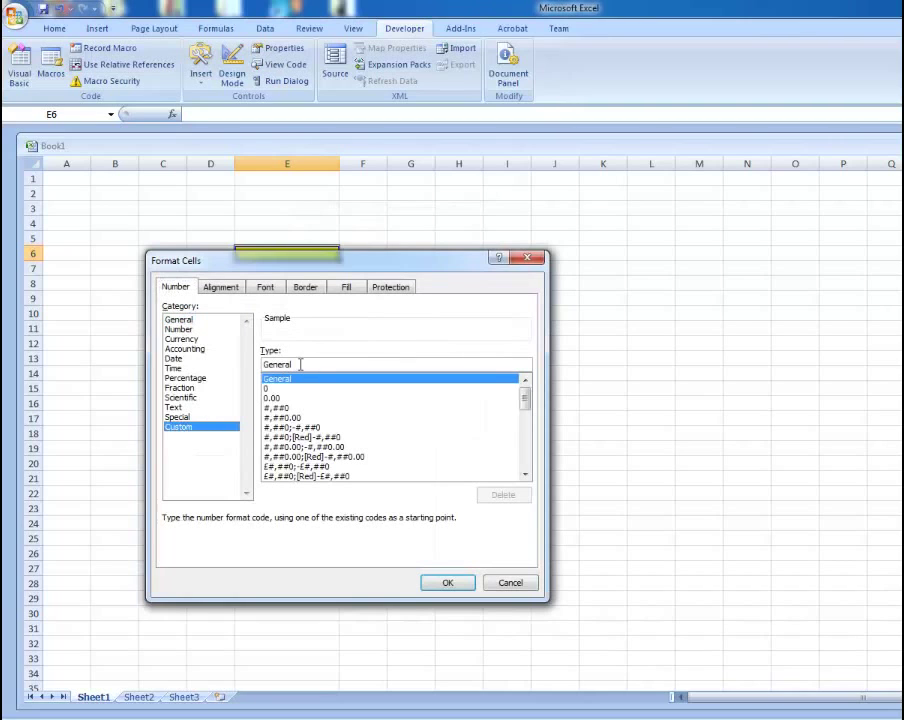
{"action": "right_click", "coordinate": [280, 366]}
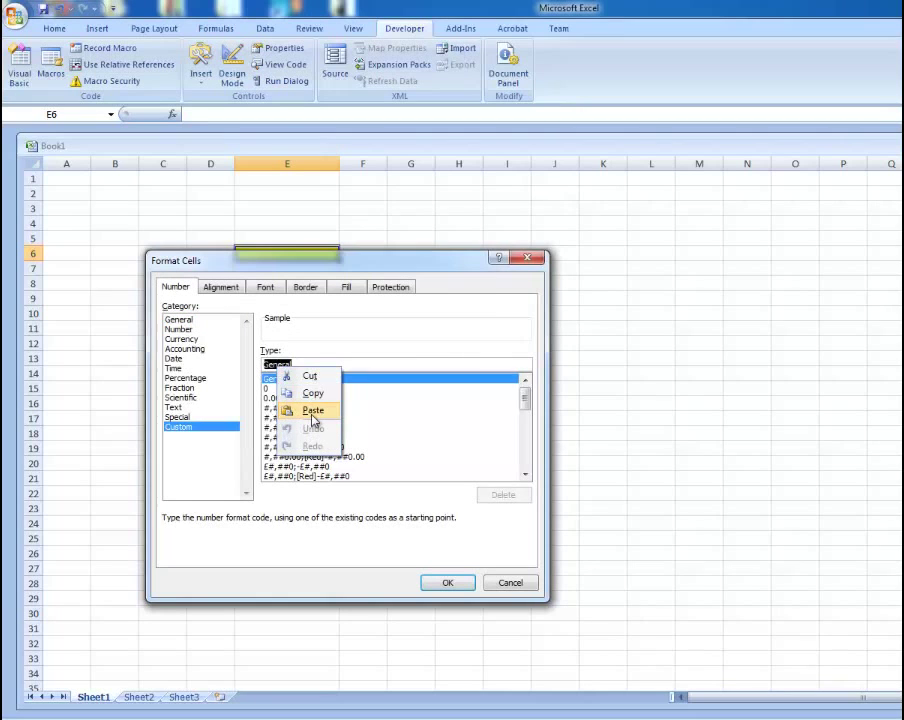
{"action": "left_click", "coordinate": [302, 405]}
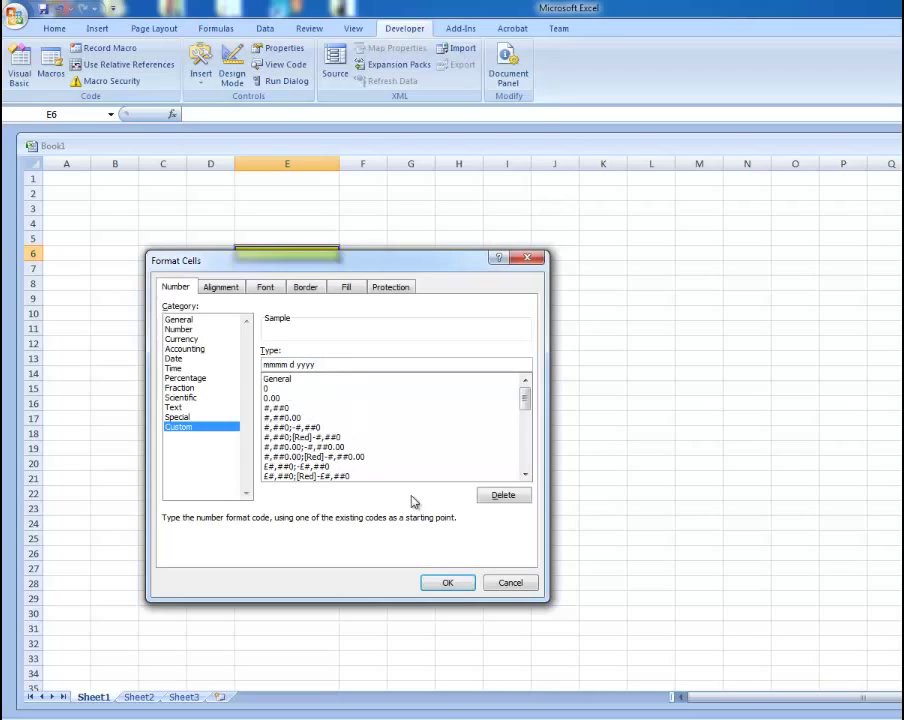
{"action": "left_click", "coordinate": [452, 585]}
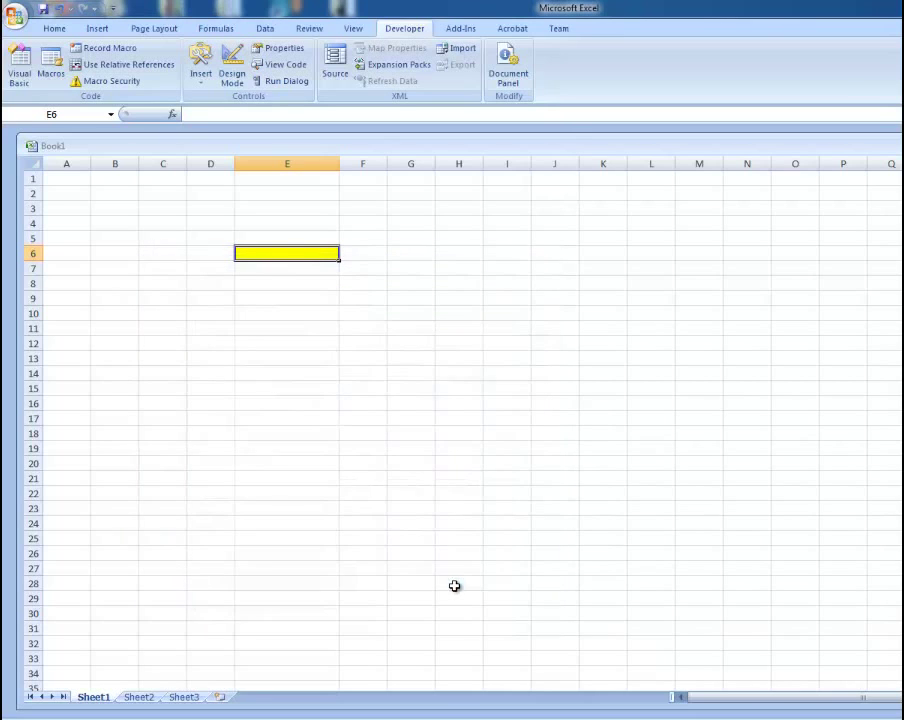
Reselect E6 to bring up the calendar popup and pick July 11, 2018
{"action": "left_click", "coordinate": [383, 451]}
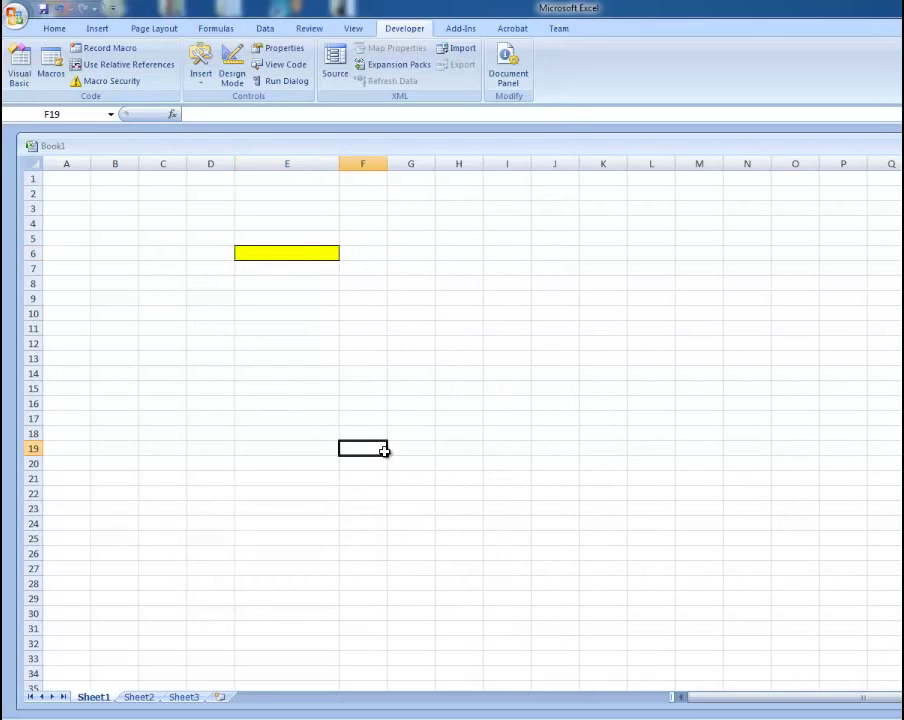
{"action": "left_click", "coordinate": [281, 253]}
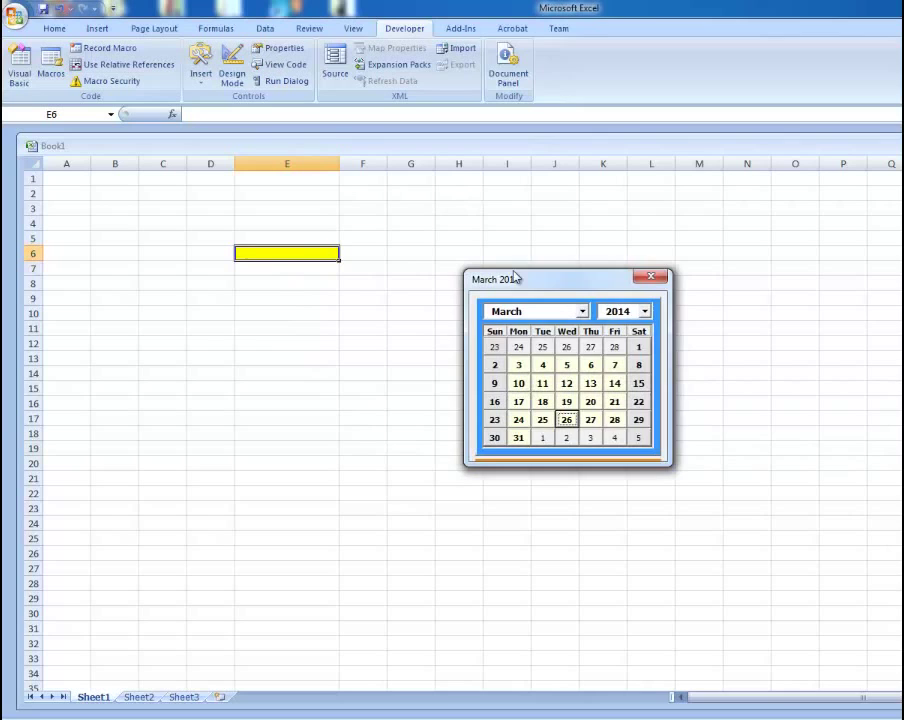
{"action": "left_click_drag", "start_coordinate": [510, 274], "coordinate": [462, 254]}
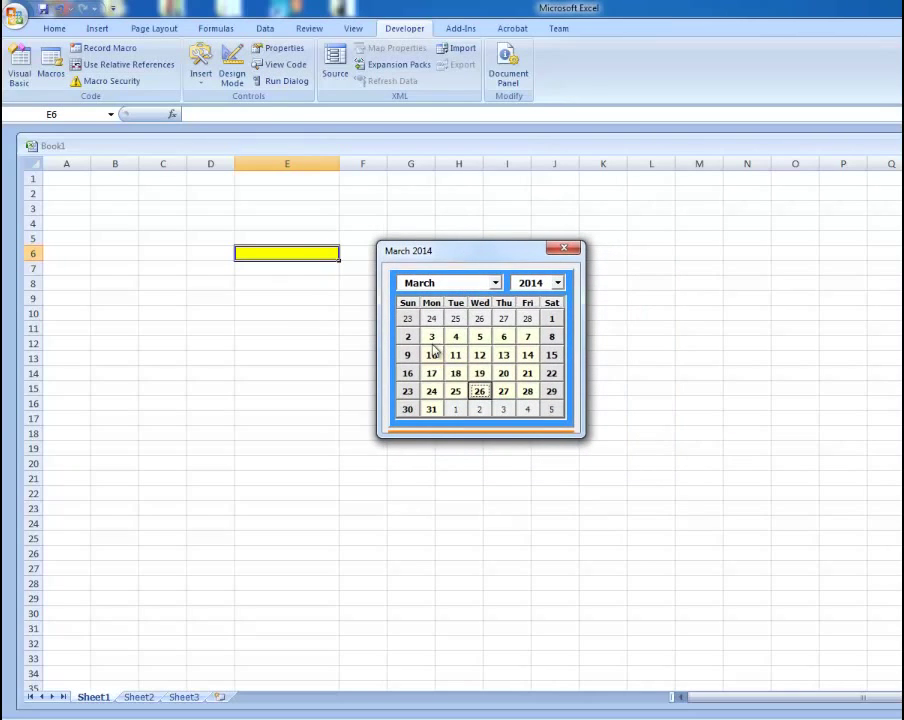
{"action": "left_click", "coordinate": [494, 283]}
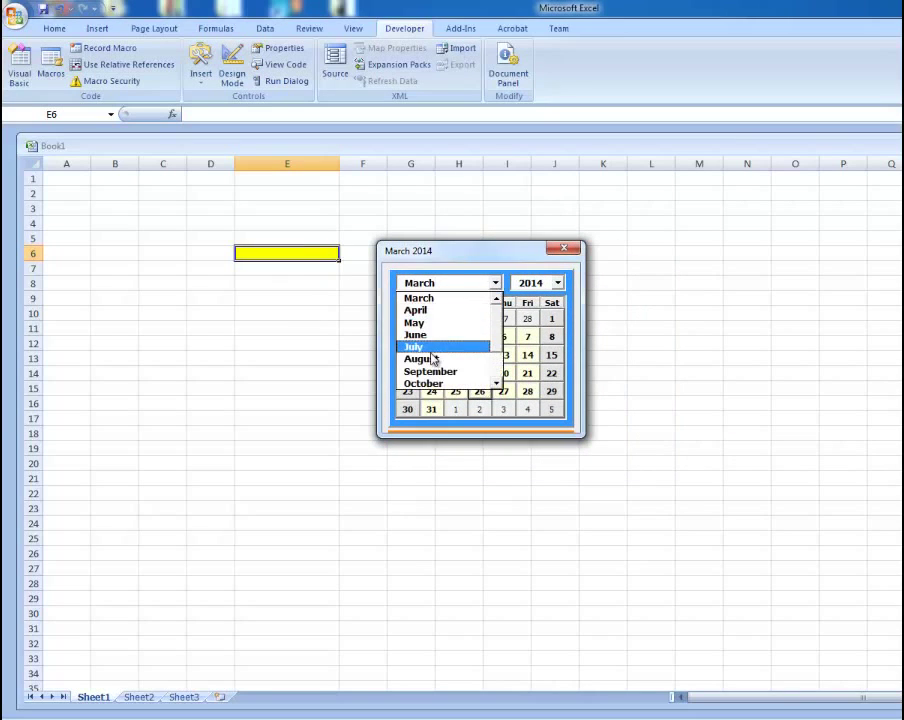
{"action": "left_click", "coordinate": [432, 348]}
{"action": "left_click", "coordinate": [557, 283]}
{"action": "left_click", "coordinate": [530, 342]}
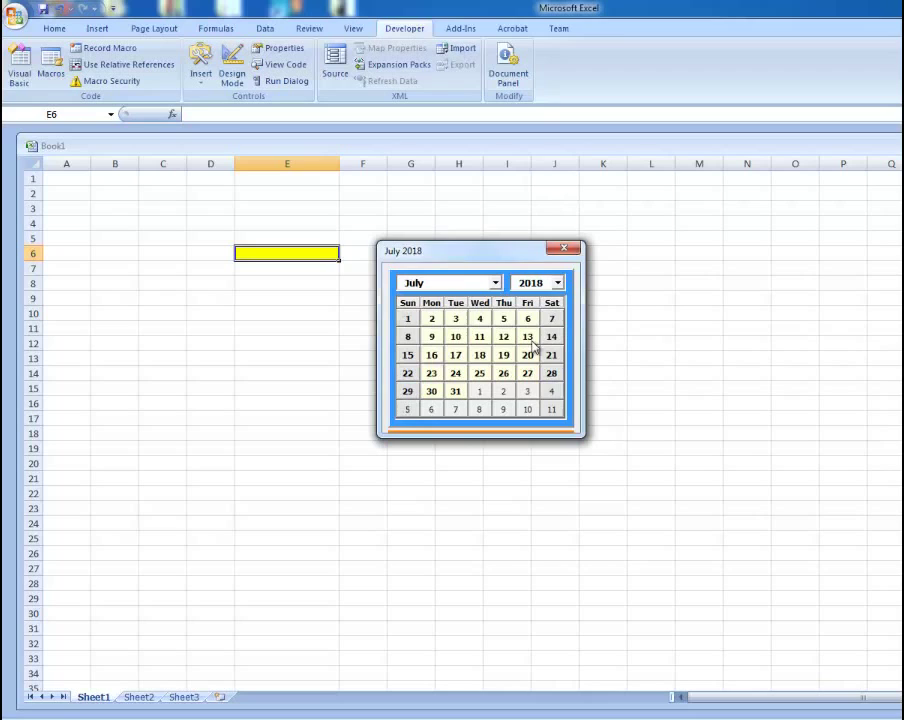
{"action": "left_click", "coordinate": [478, 336]}
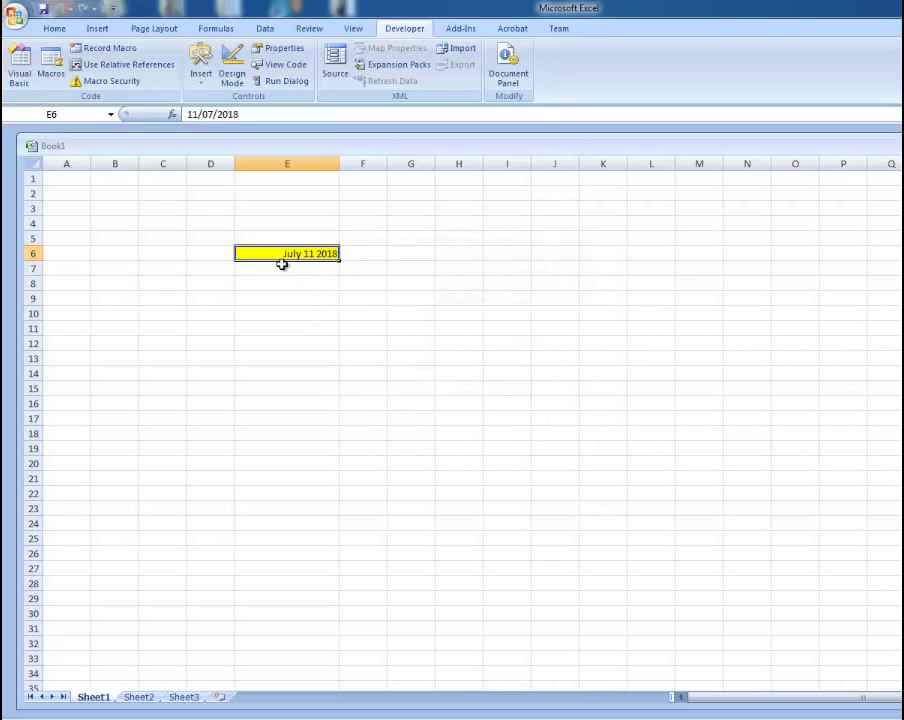